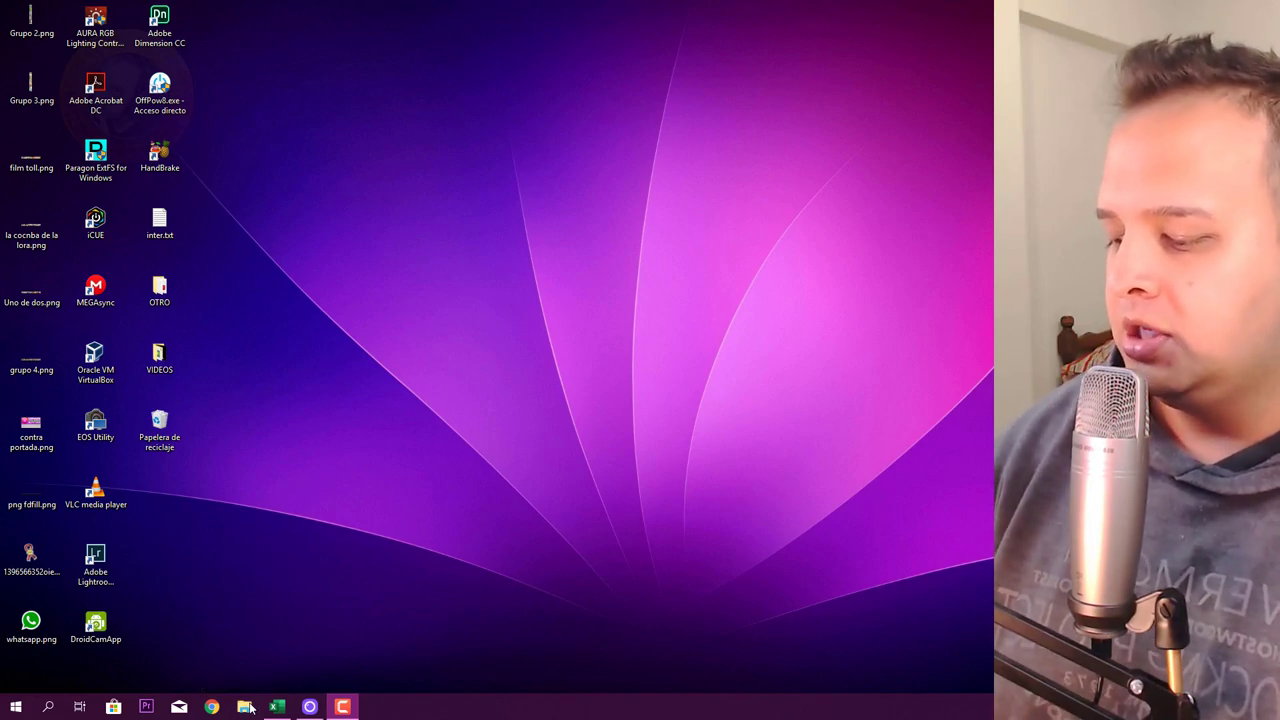
Open the file explorer at Este equipo and view the computer's system properties.
{"action": "key", "text": "super+e"}
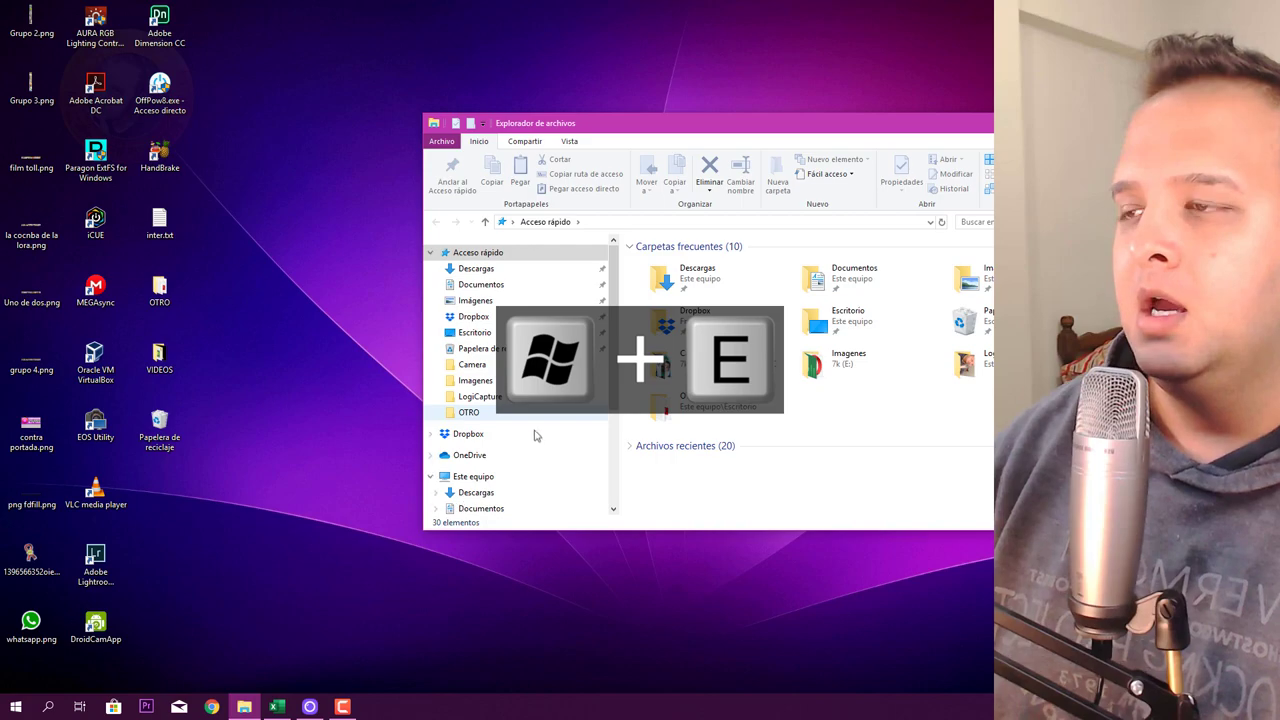
{"action": "left_click", "coordinate": [475, 476]}
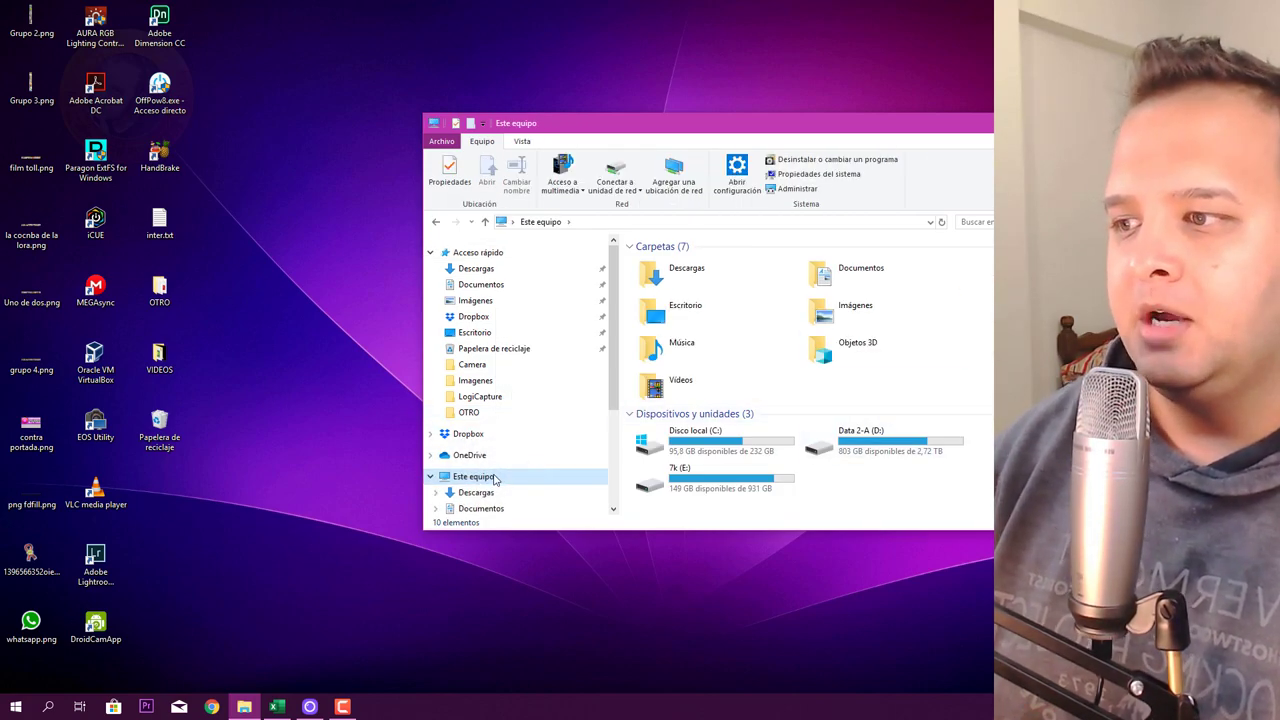
{"action": "left_click_drag", "start_coordinate": [751, 135], "coordinate": [535, 128]}
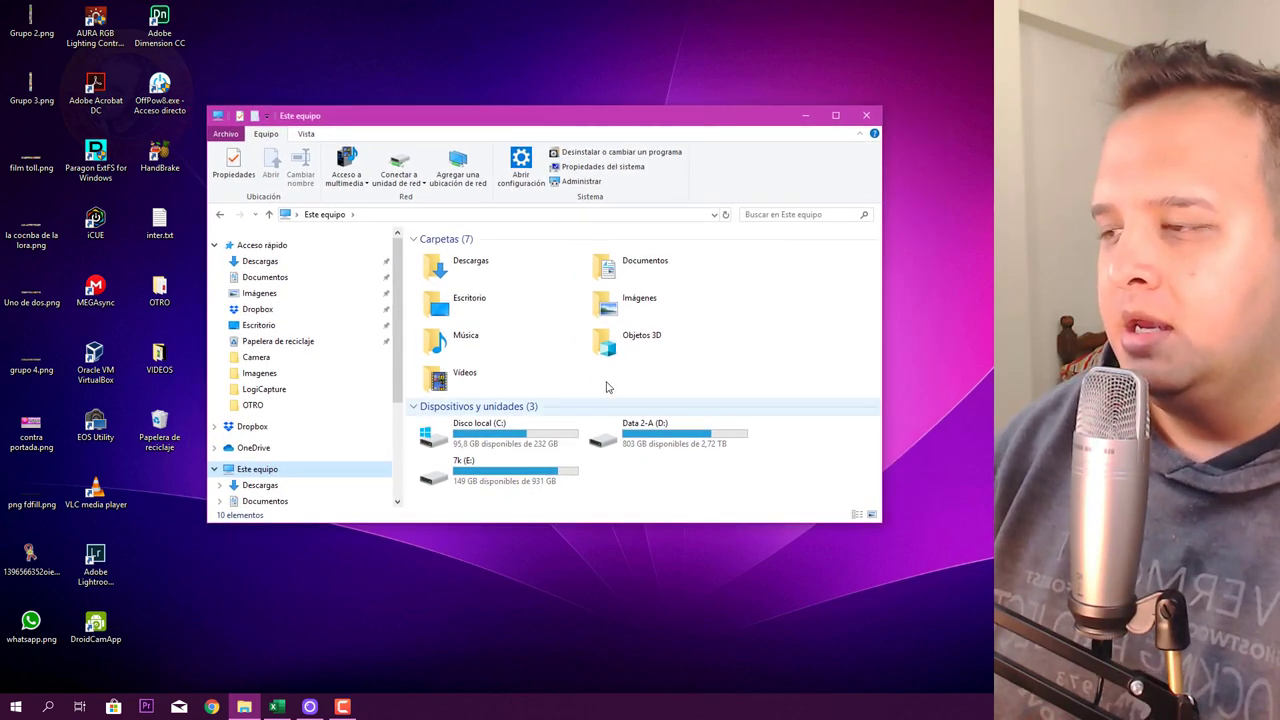
{"action": "right_click", "coordinate": [268, 472]}
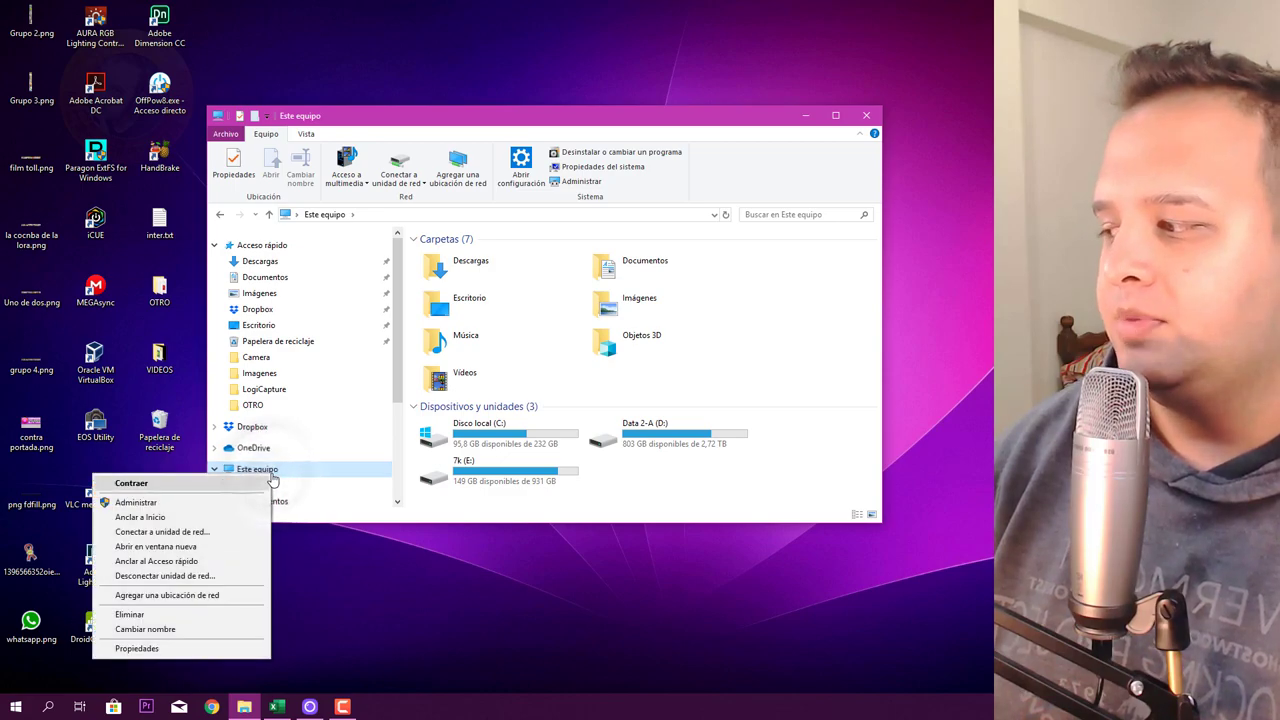
{"action": "left_click", "coordinate": [194, 649]}
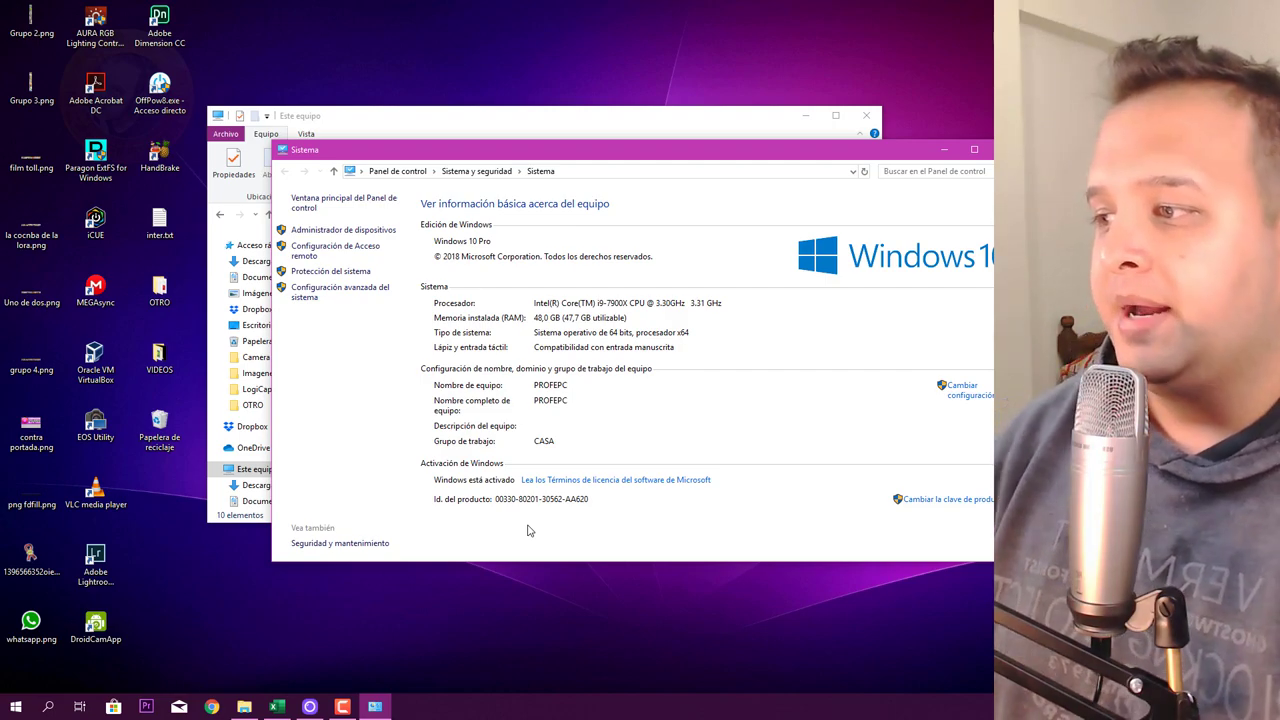
Open the computer name settings and enter "Equipo de la casa del profe" as the computer description.
{"action": "left_click", "coordinate": [979, 395]}
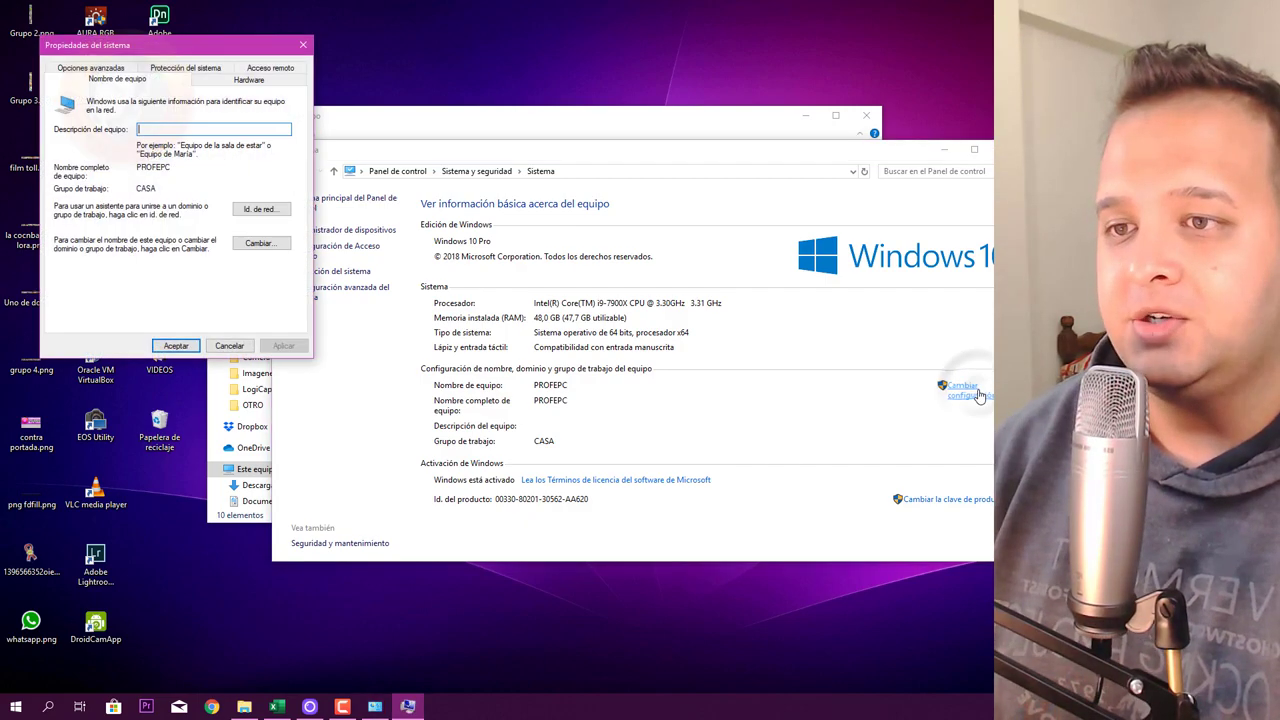
{"action": "left_click_drag", "start_coordinate": [237, 47], "coordinate": [533, 152]}
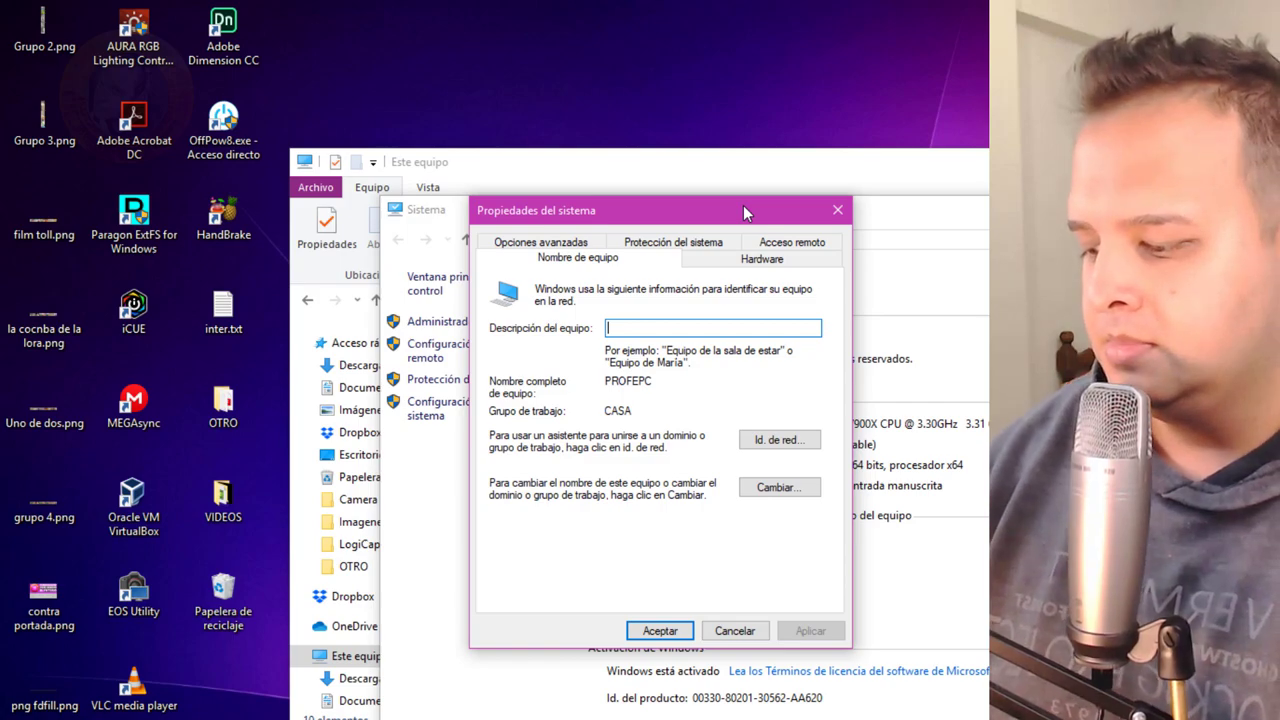
{"action": "type", "text": "Equipo d"}
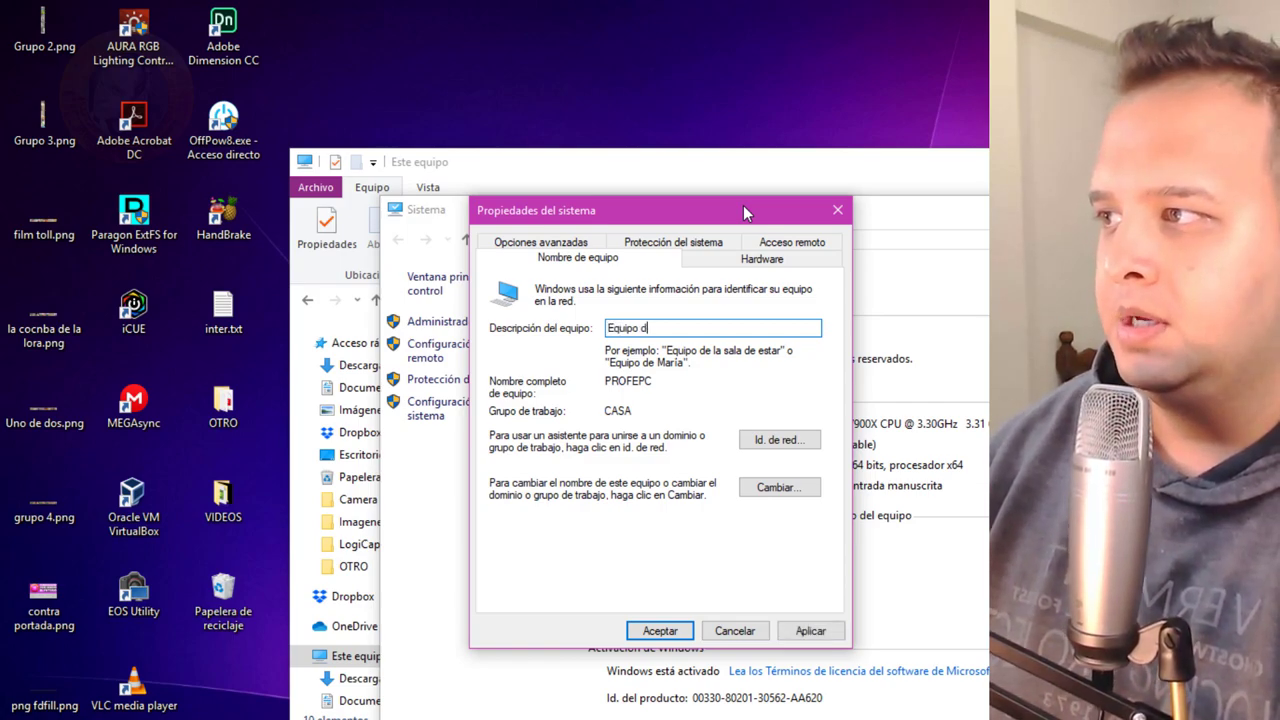
{"action": "type", "text": "e la casa del profe"}
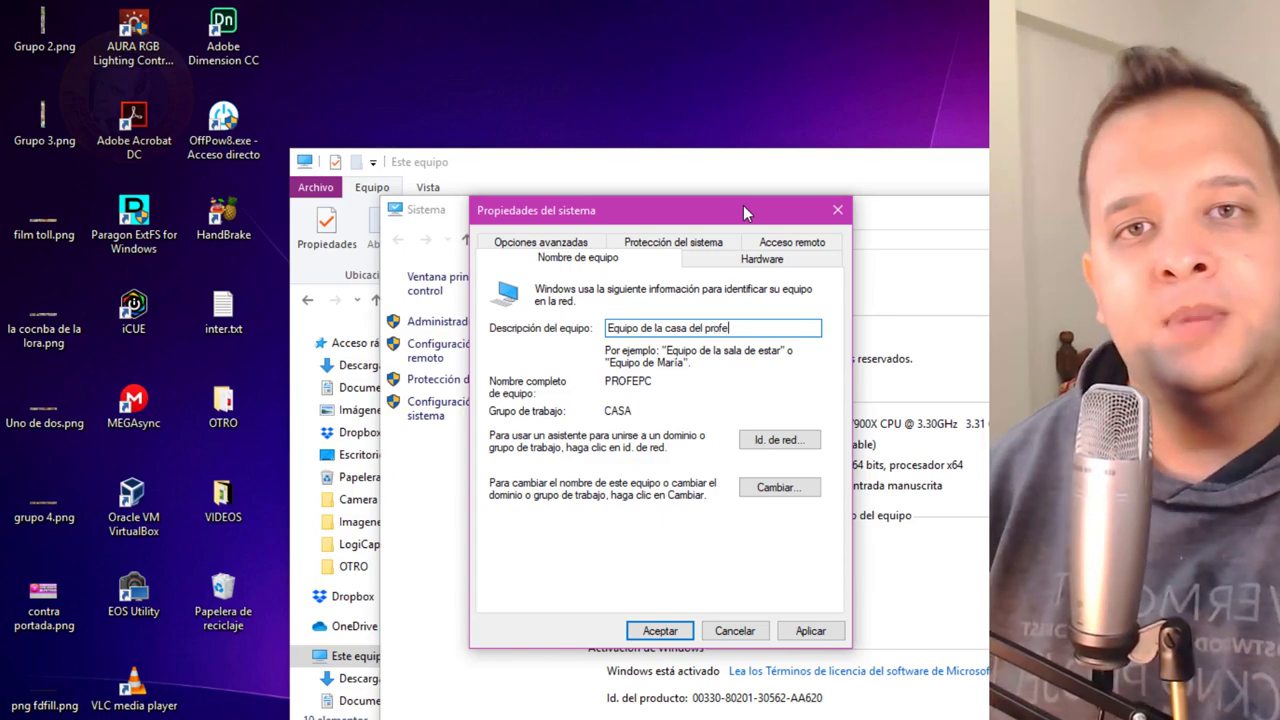
Examine the computer name and workgroup fields, cancel both dialogs without saving and close the system window.
{"action": "left_click", "coordinate": [809, 487]}
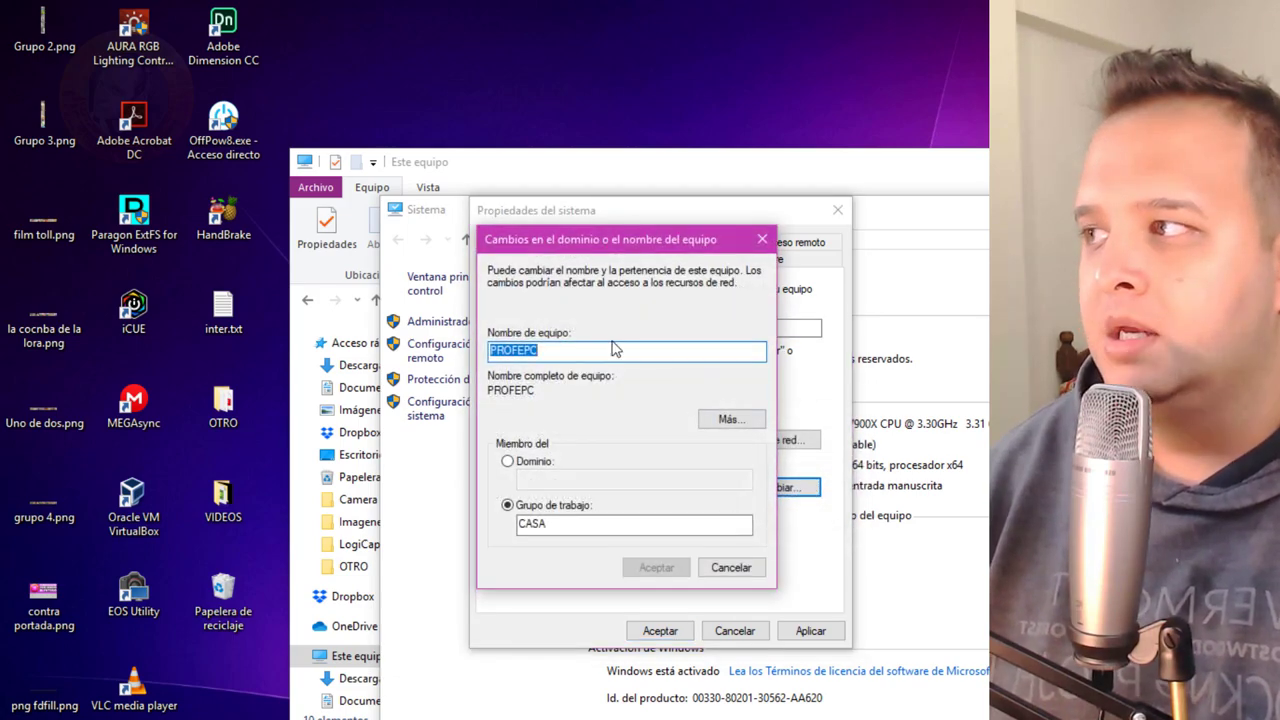
{"action": "left_click", "coordinate": [572, 350]}
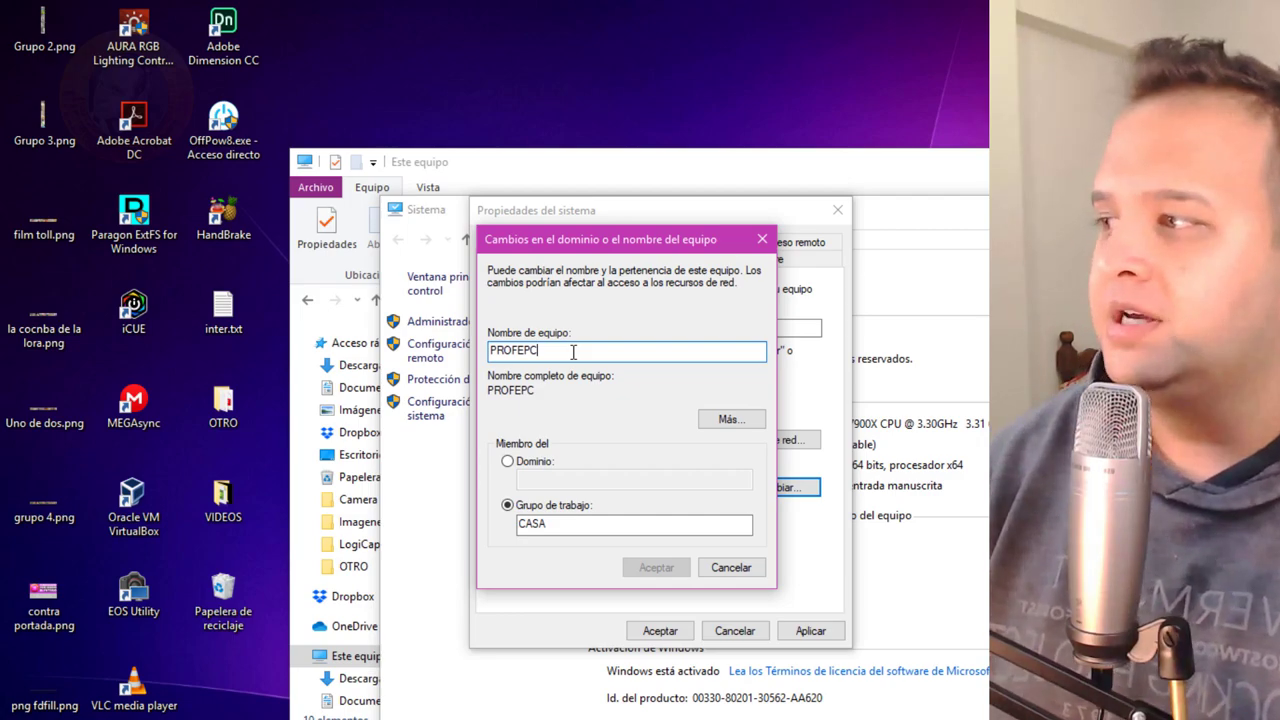
{"action": "left_click", "coordinate": [578, 530]}
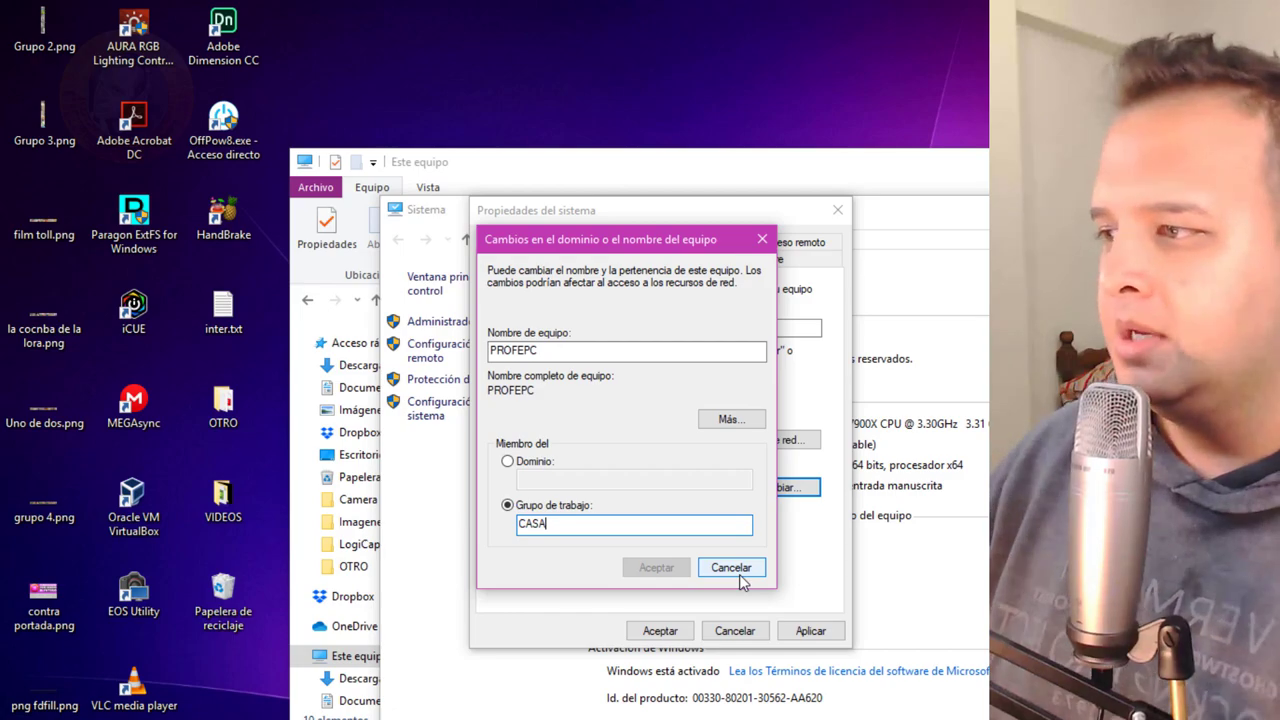
{"action": "left_click", "coordinate": [731, 568]}
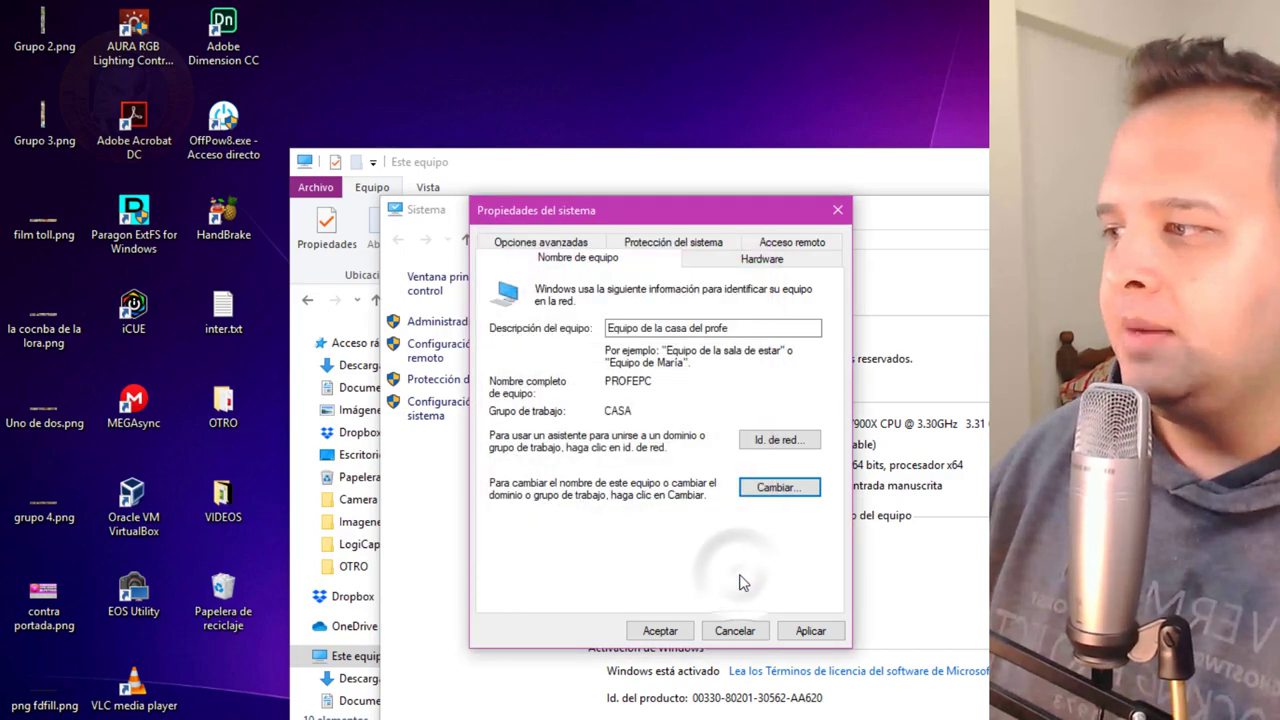
{"action": "left_click", "coordinate": [731, 630]}
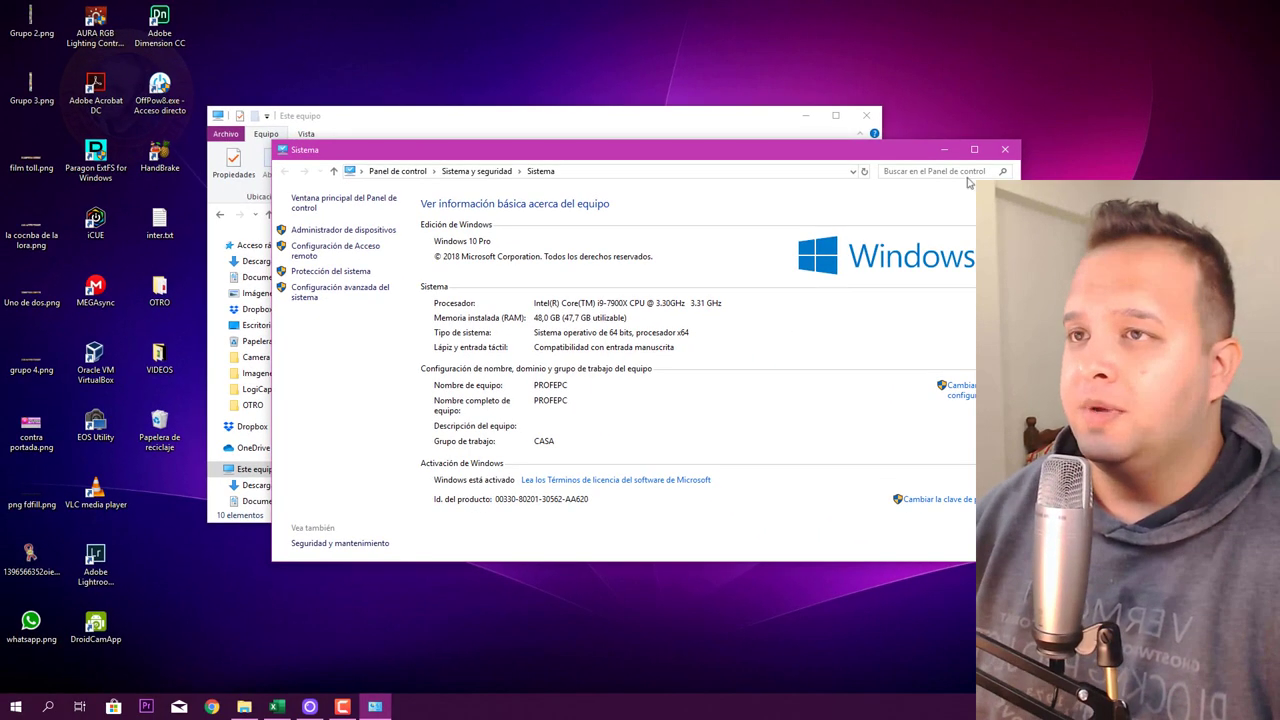
{"action": "left_click", "coordinate": [1003, 150]}
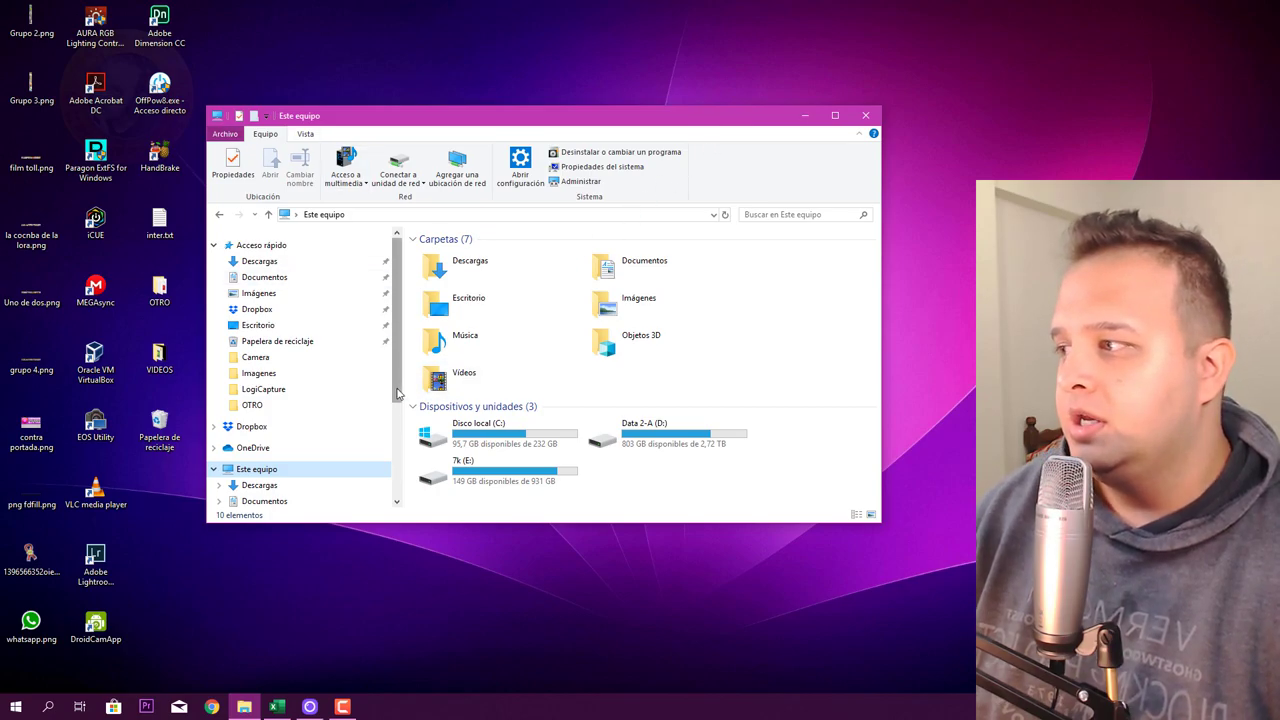
Open the properties of Red from the file explorer and bring up the network adapter connections.
{"action": "left_click_drag", "start_coordinate": [397, 393], "coordinate": [400, 443]}
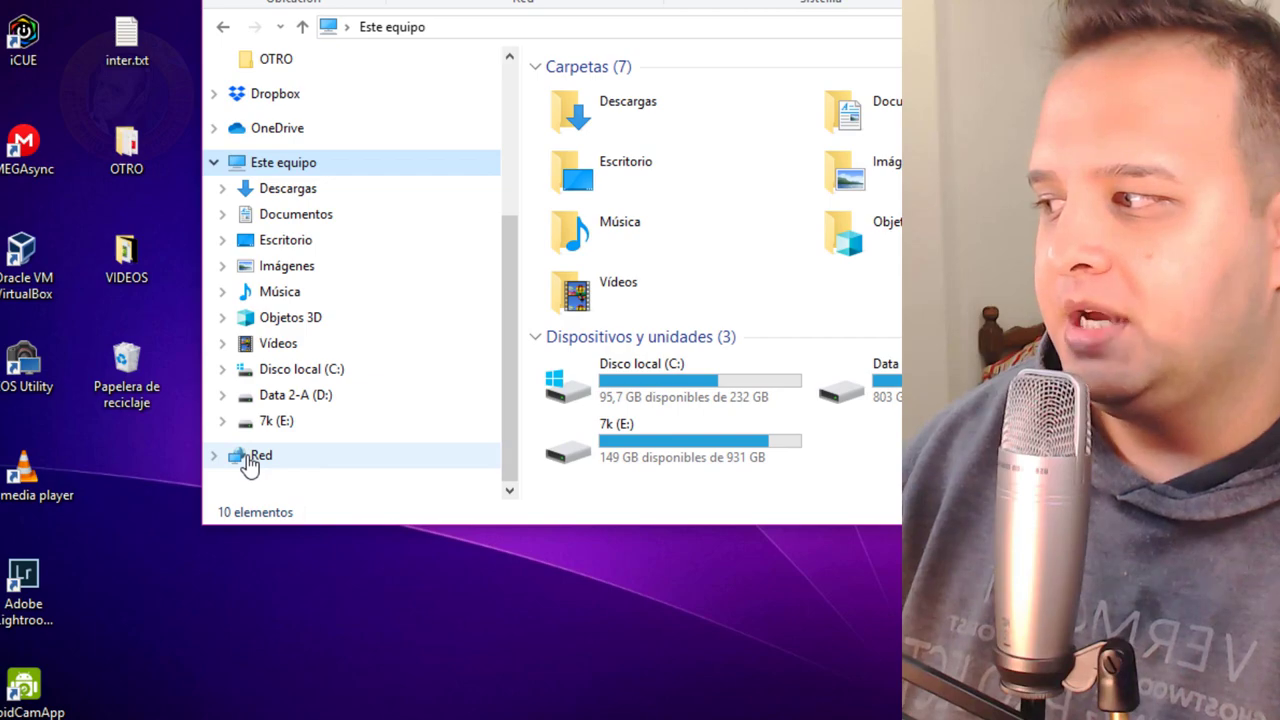
{"action": "right_click", "coordinate": [250, 458]}
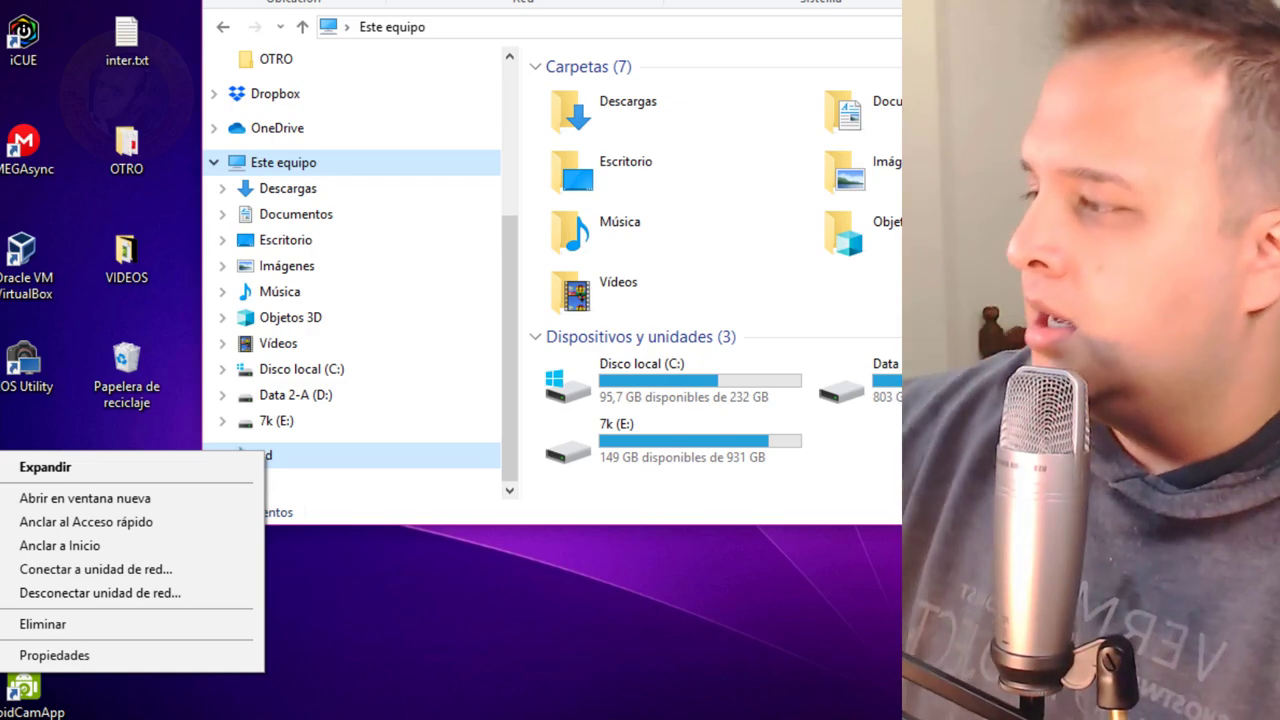
{"action": "right_click", "coordinate": [316, 456]}
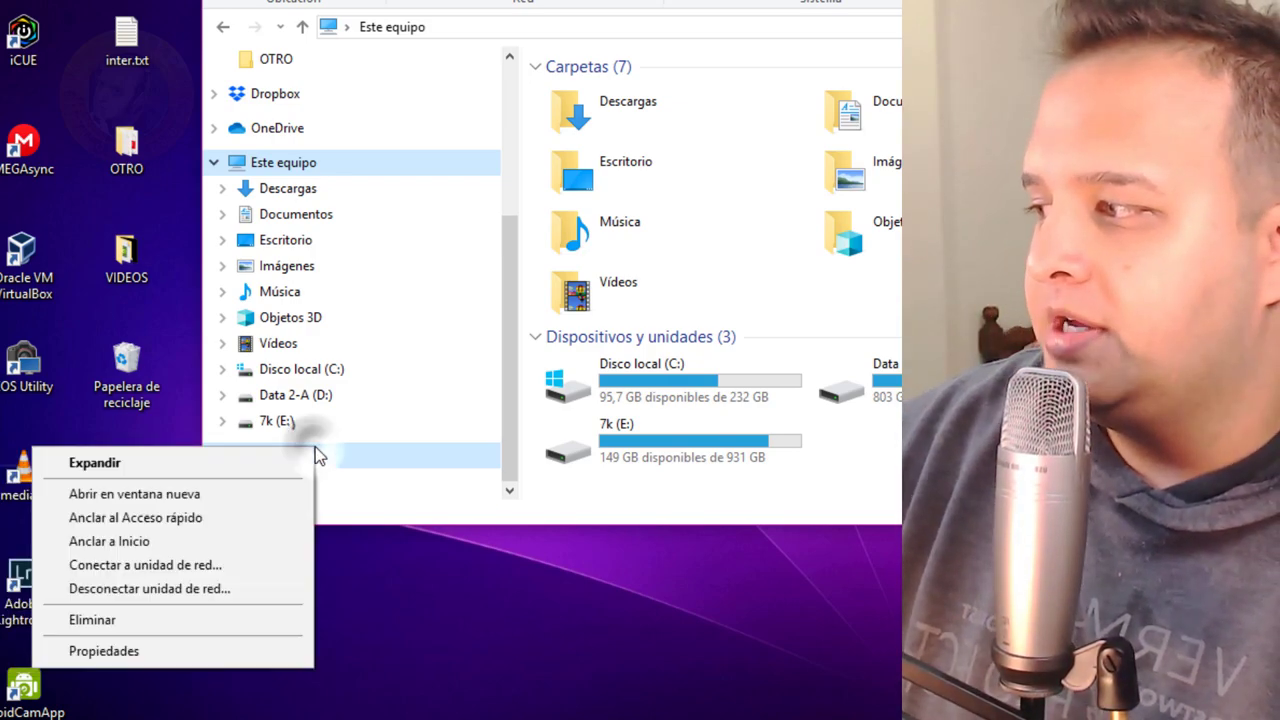
{"action": "left_click", "coordinate": [250, 671]}
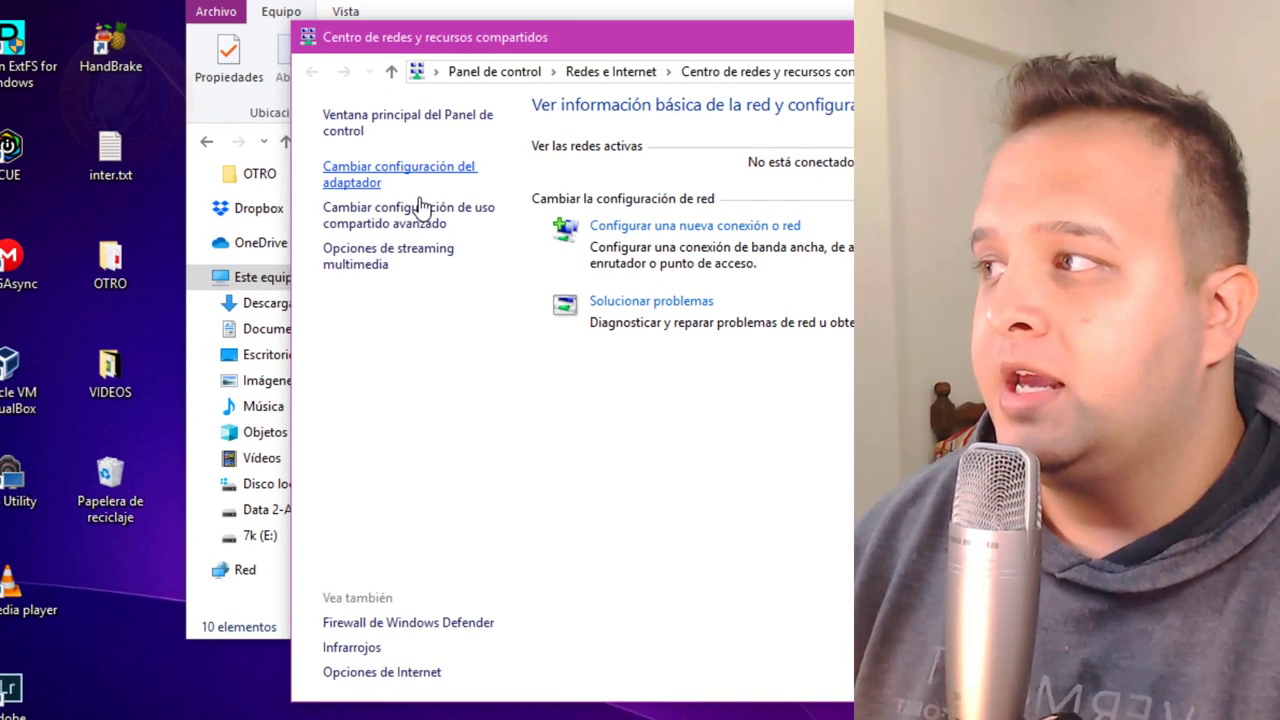
{"action": "left_click", "coordinate": [371, 186]}
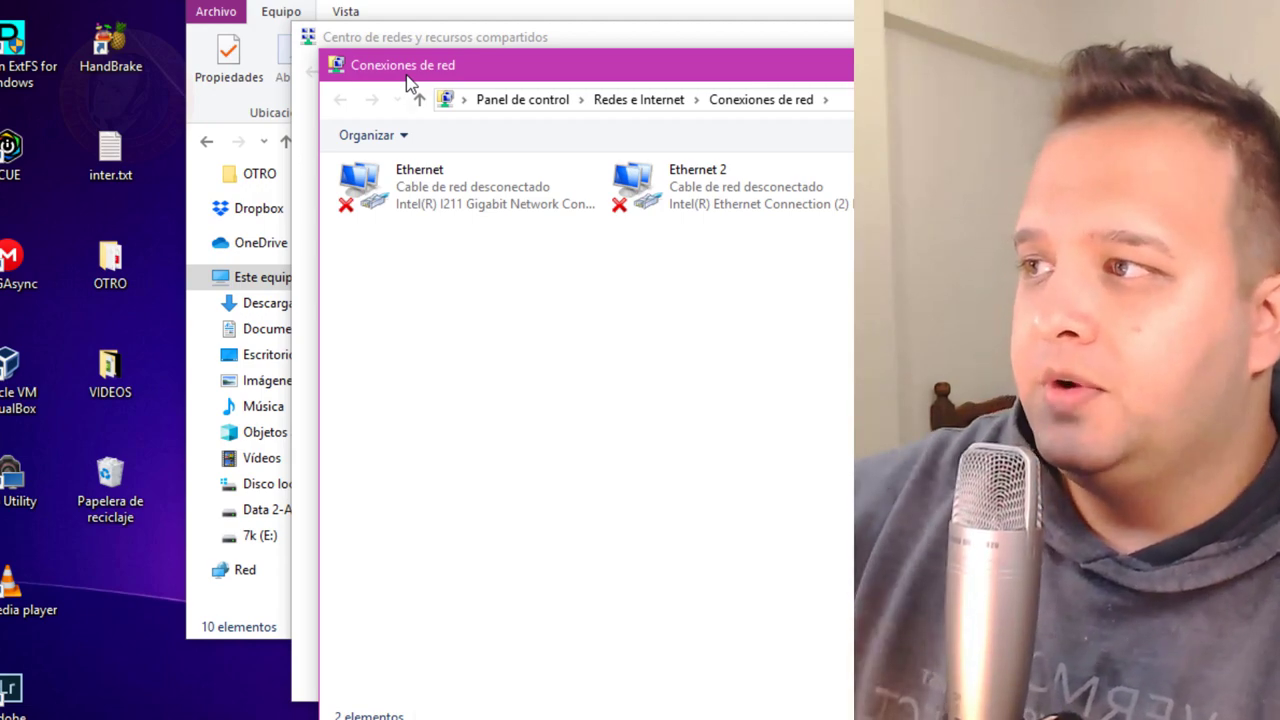
Rename the Ethernet connection as "cable de red".
{"action": "right_click", "coordinate": [443, 180]}
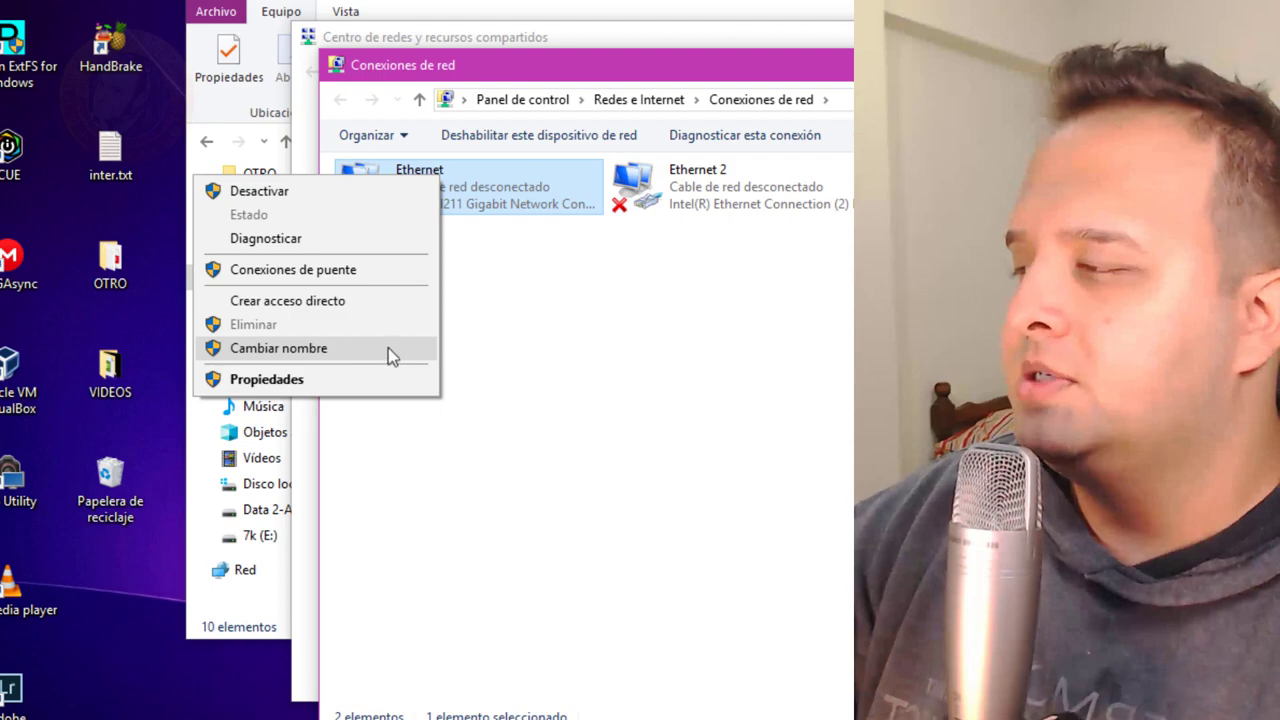
{"action": "left_click", "coordinate": [368, 354]}
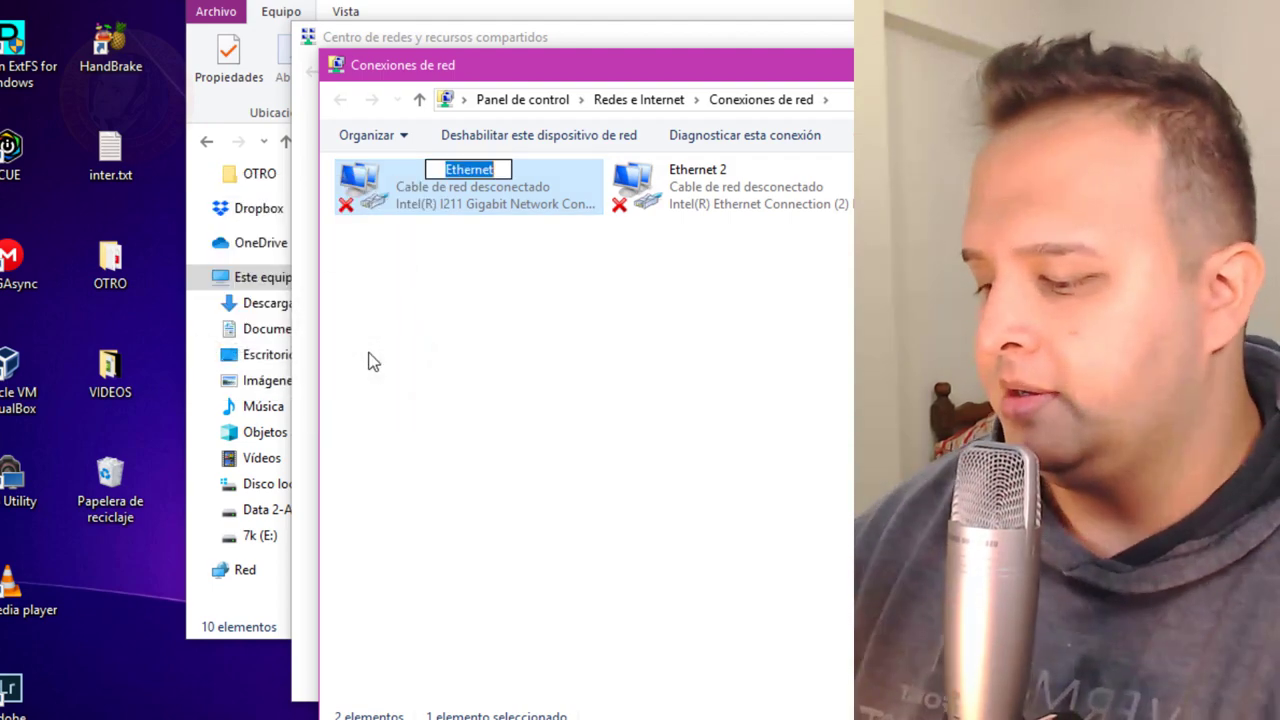
{"action": "type", "text": "cable de red"}
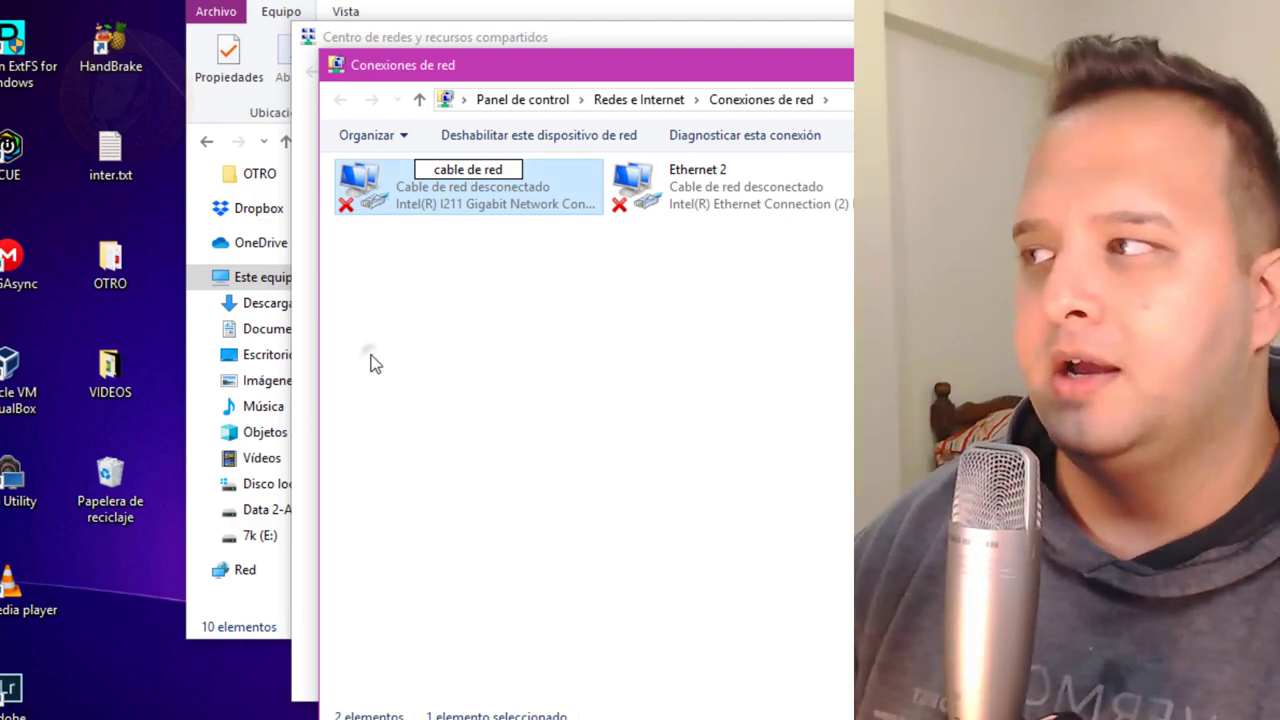
{"action": "left_click", "coordinate": [370, 361]}
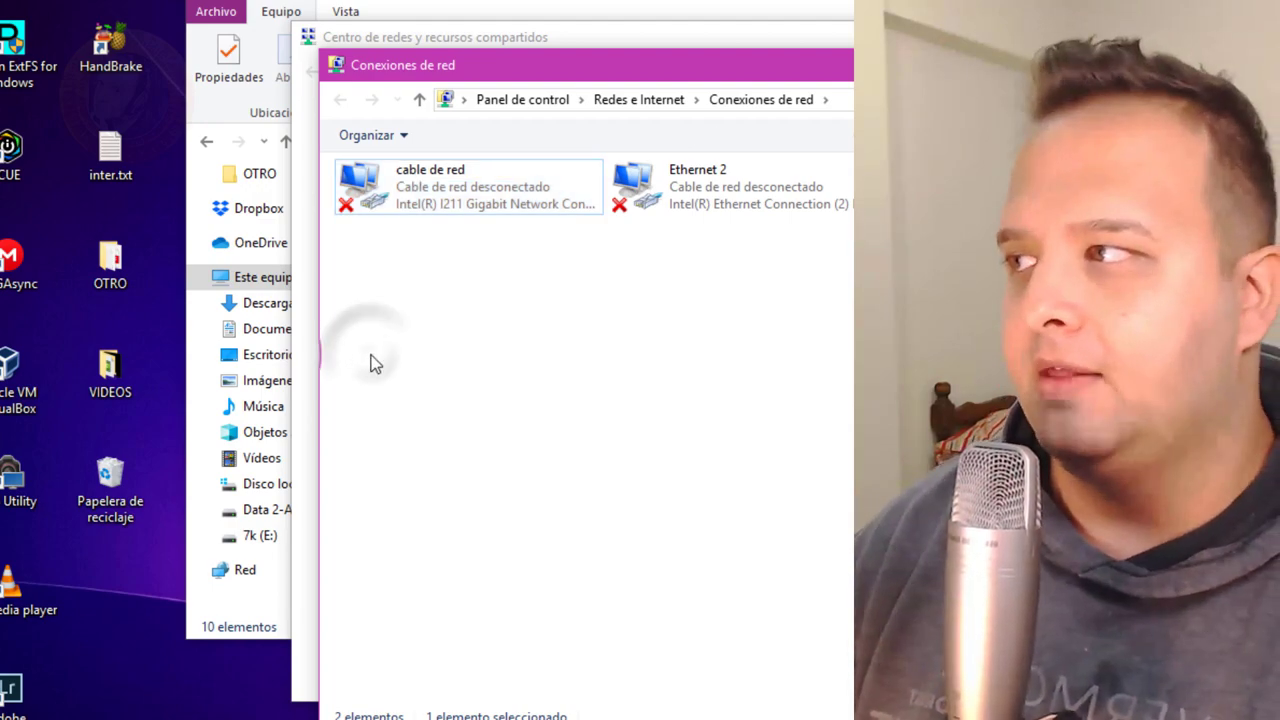
Open the Protocolo de Internet versión 4 (TCP/IPv4) properties of the "cable de red" connection.
{"action": "right_click", "coordinate": [529, 180]}
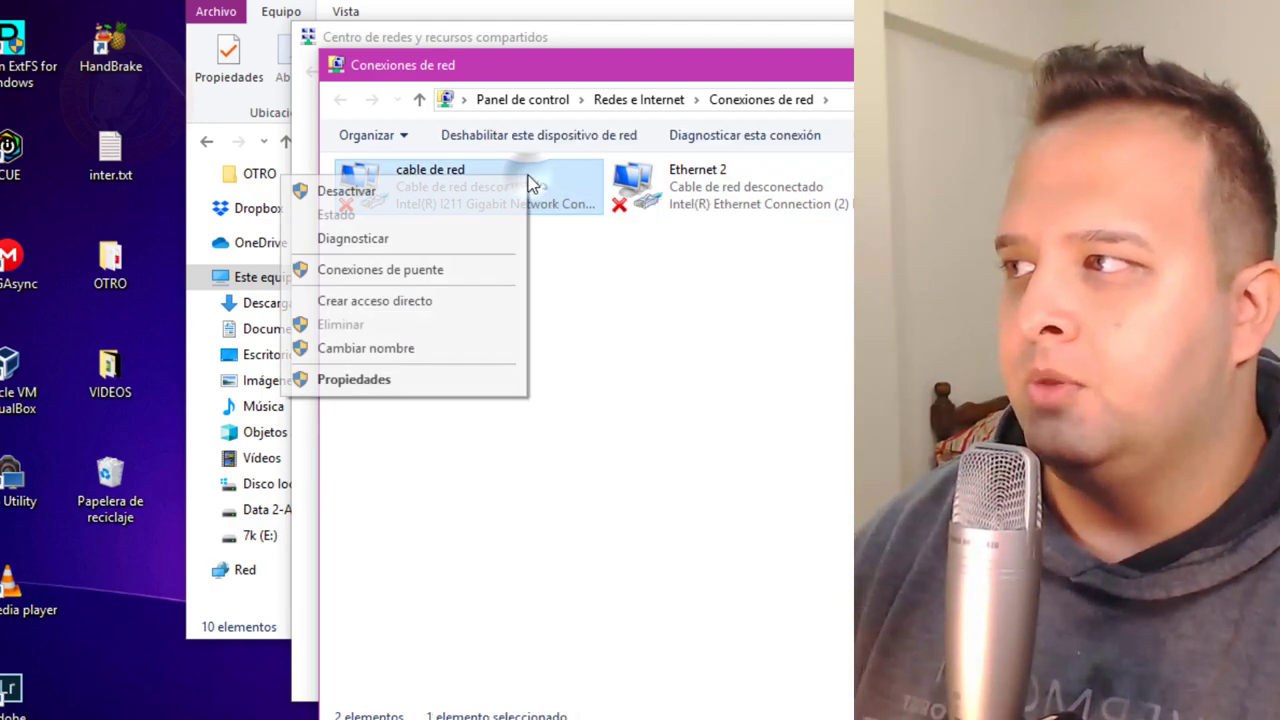
{"action": "left_click", "coordinate": [461, 380]}
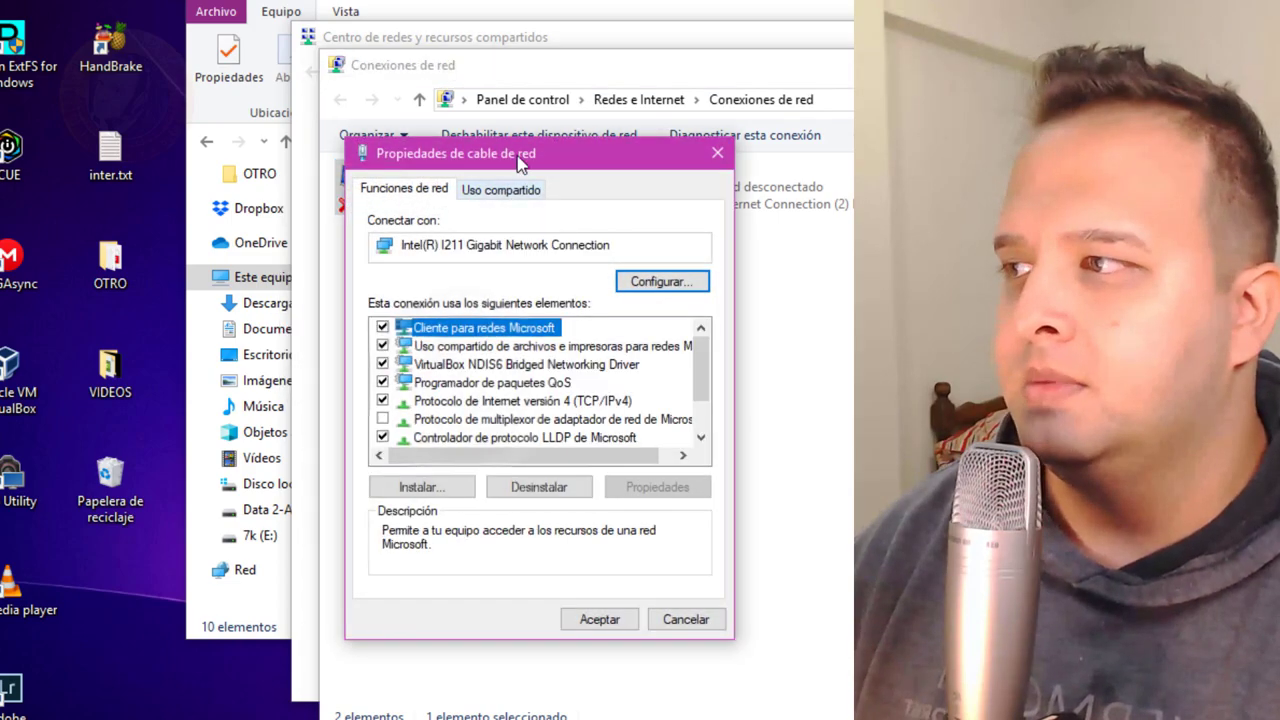
{"action": "left_click_drag", "start_coordinate": [519, 162], "coordinate": [1020, 136]}
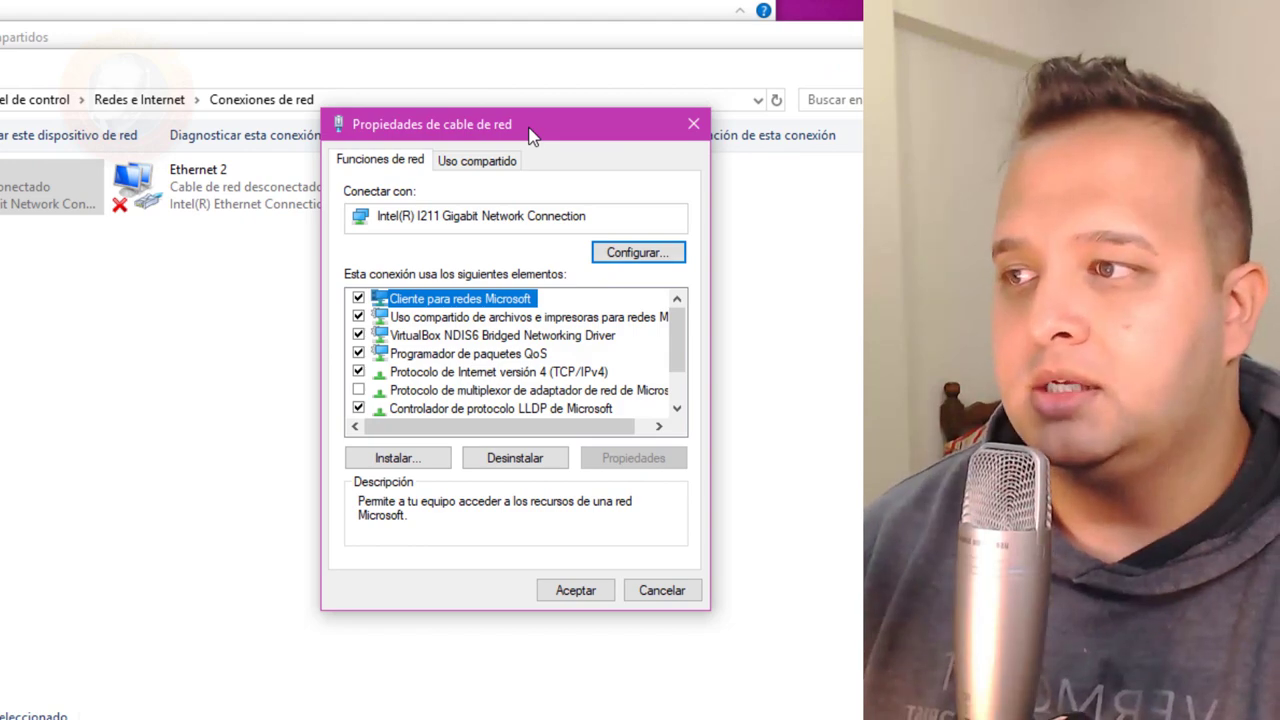
{"action": "left_click", "coordinate": [505, 373]}
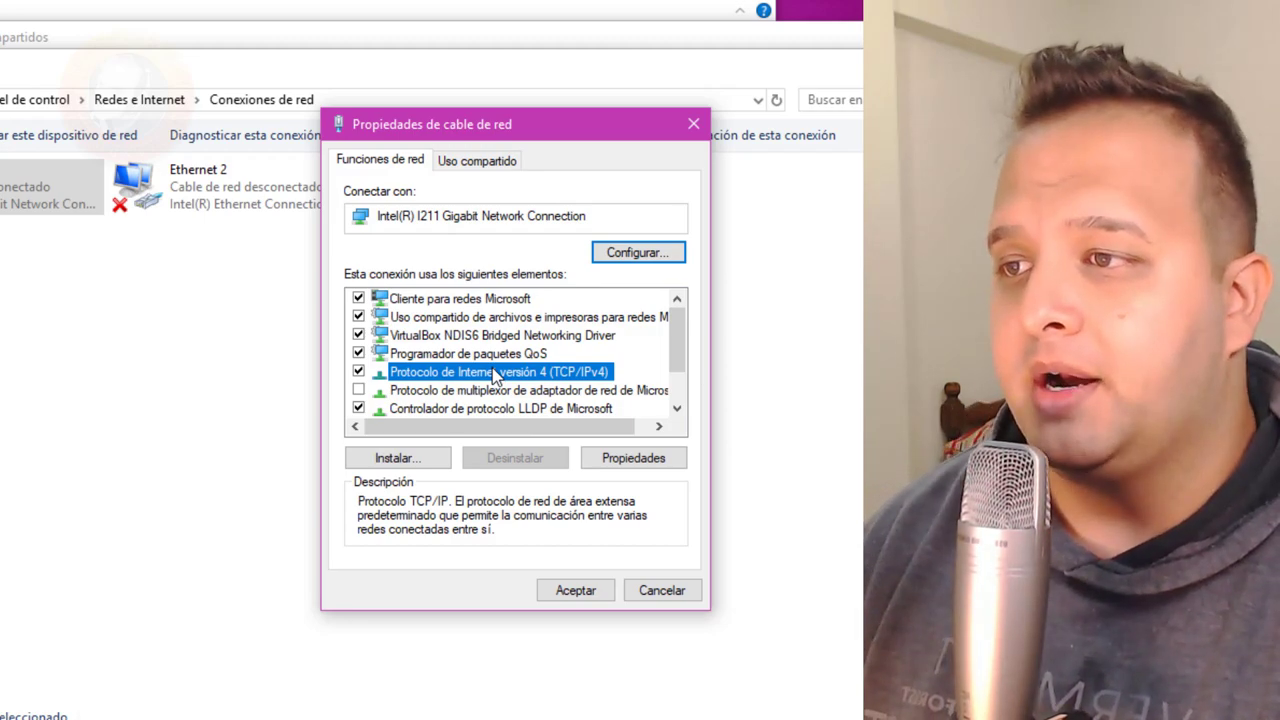
{"action": "left_click", "coordinate": [620, 466]}
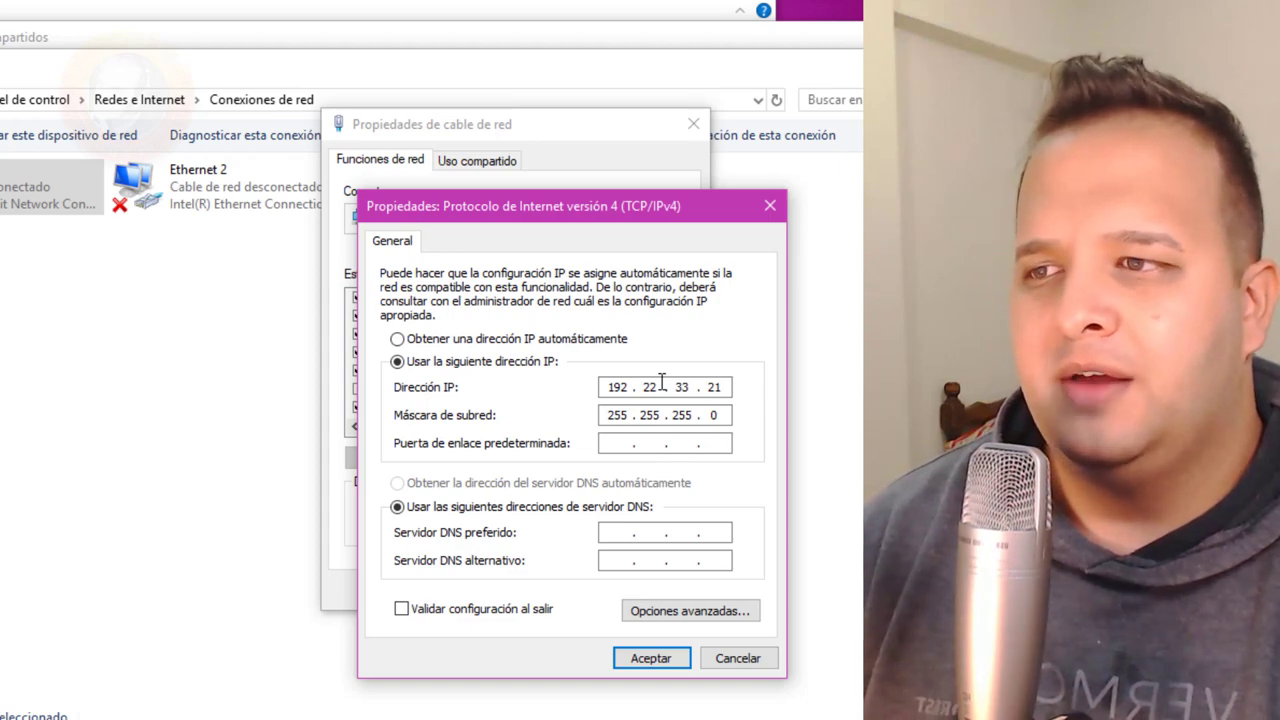
Set the static IP address to 192.168.22.21, keeping the subnet mask at 255.255.255.0.
{"action": "double_click", "coordinate": [652, 387]}
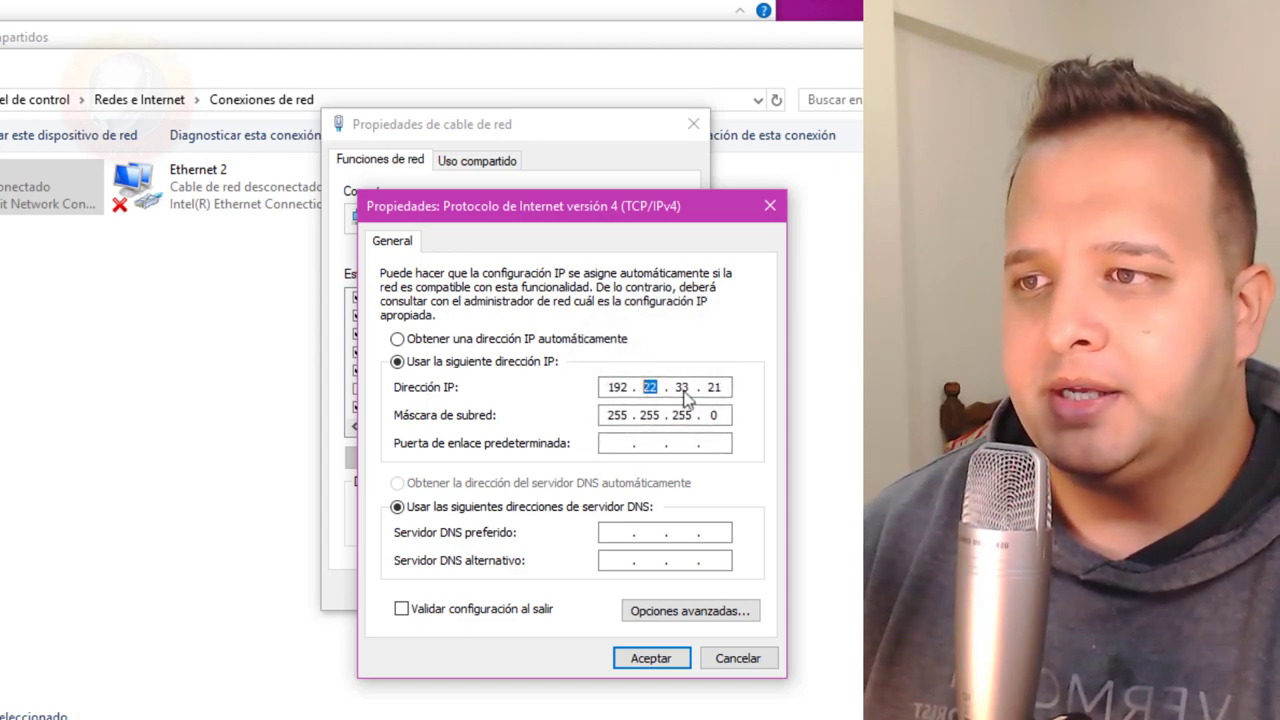
{"action": "double_click", "coordinate": [683, 388]}
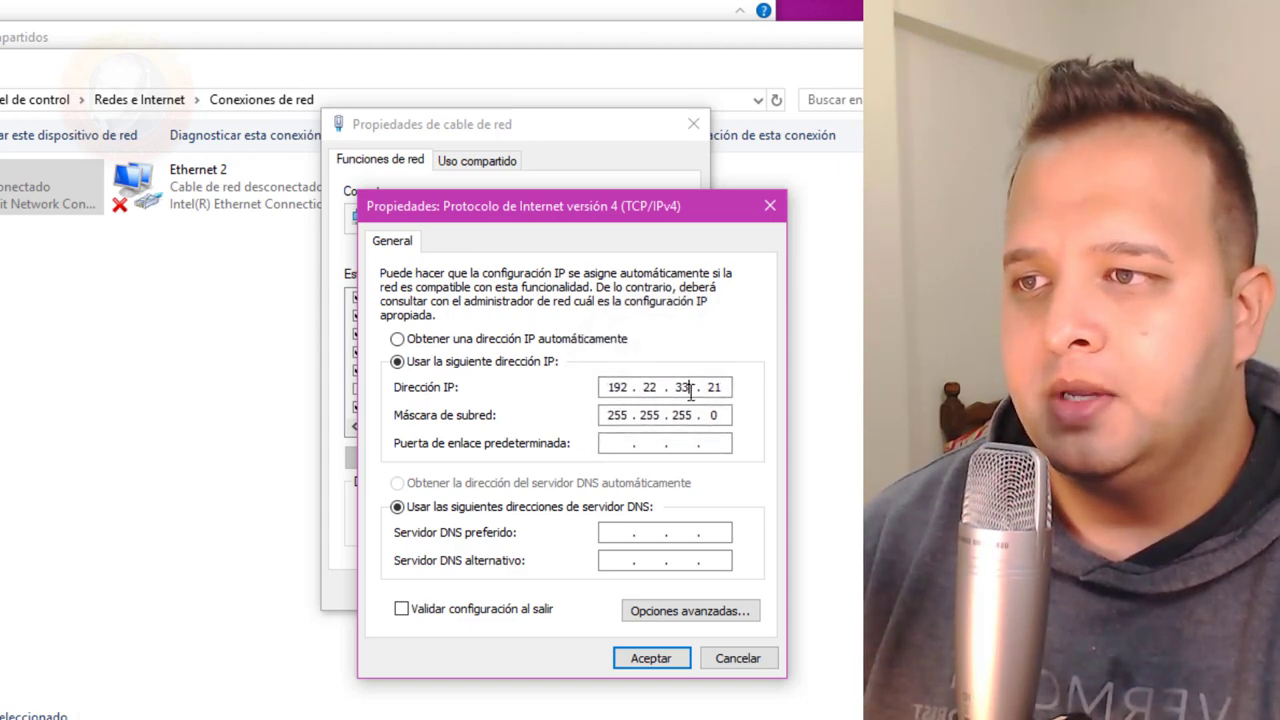
{"action": "double_click", "coordinate": [649, 388]}
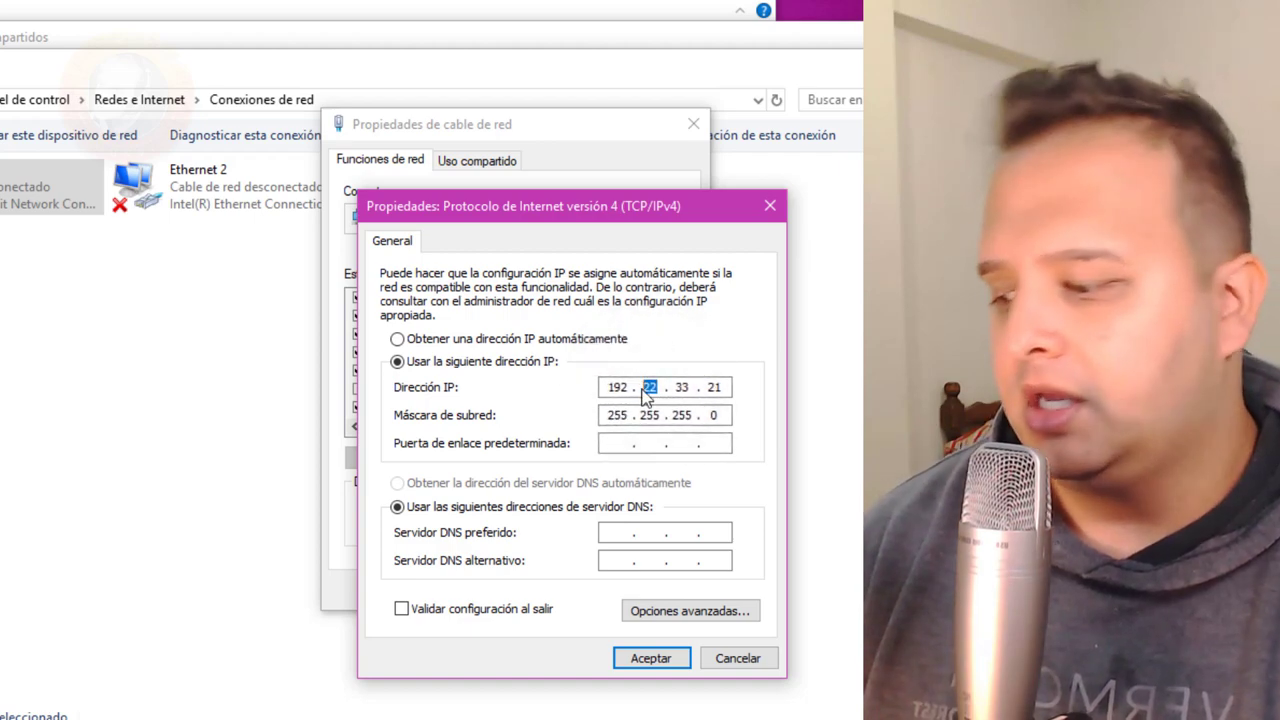
{"action": "type", "text": "16"}
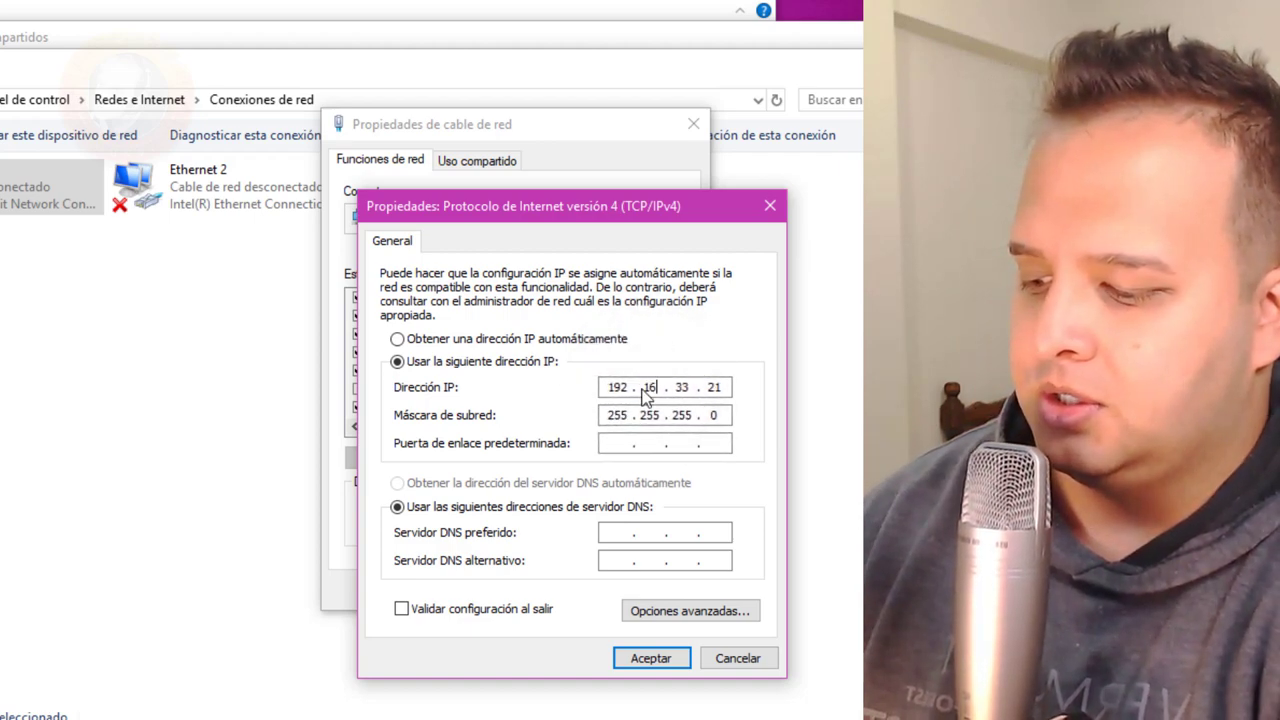
{"action": "type", "text": "8 . "}
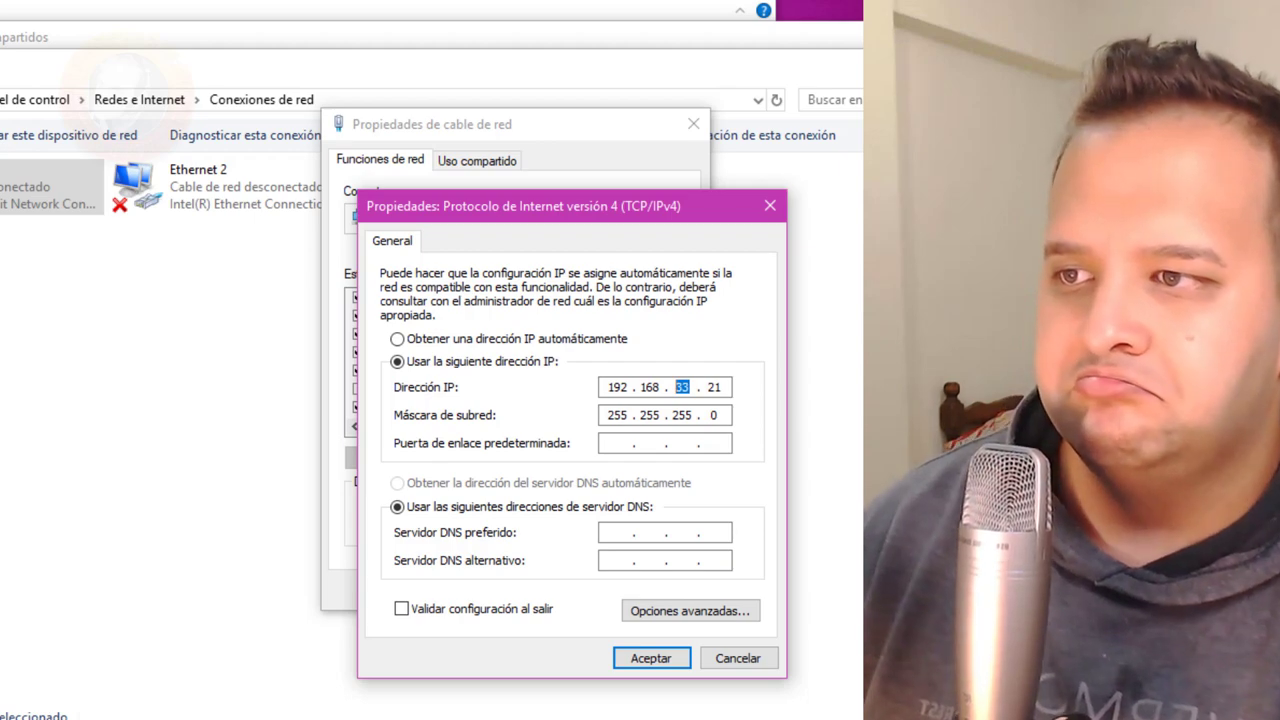
{"action": "type", "text": "22"}
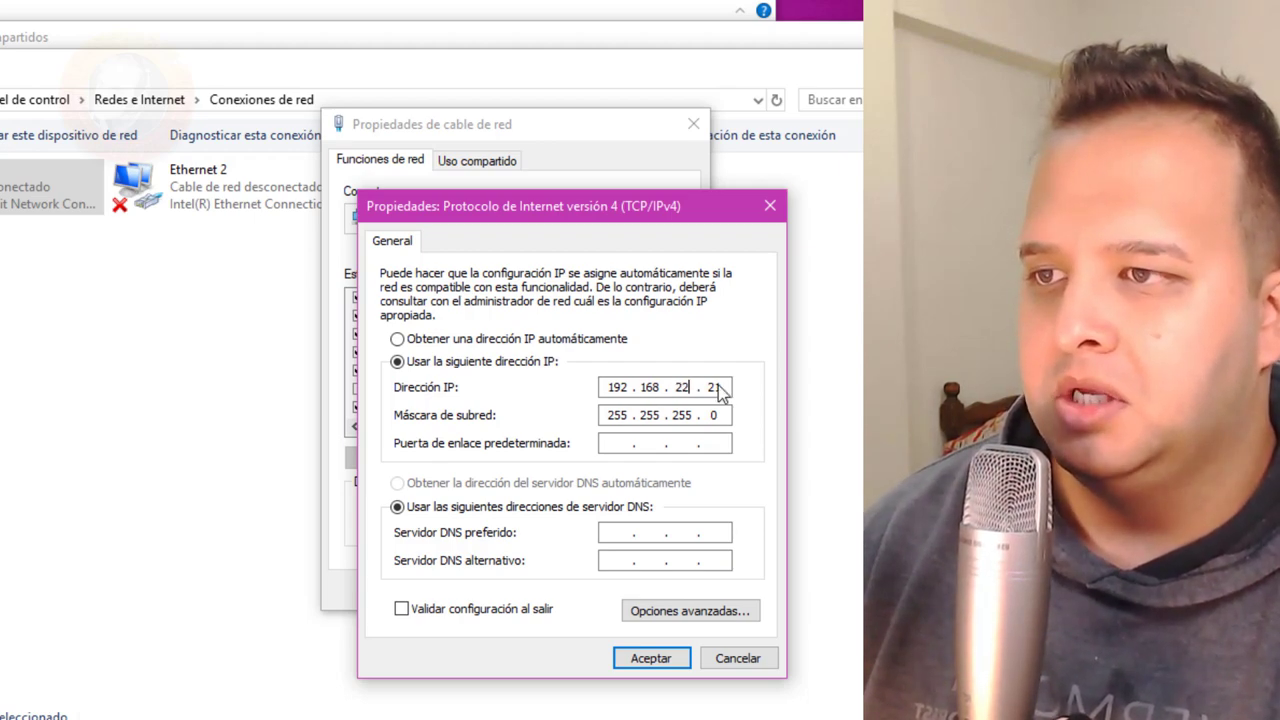
{"action": "double_click", "coordinate": [709, 388]}
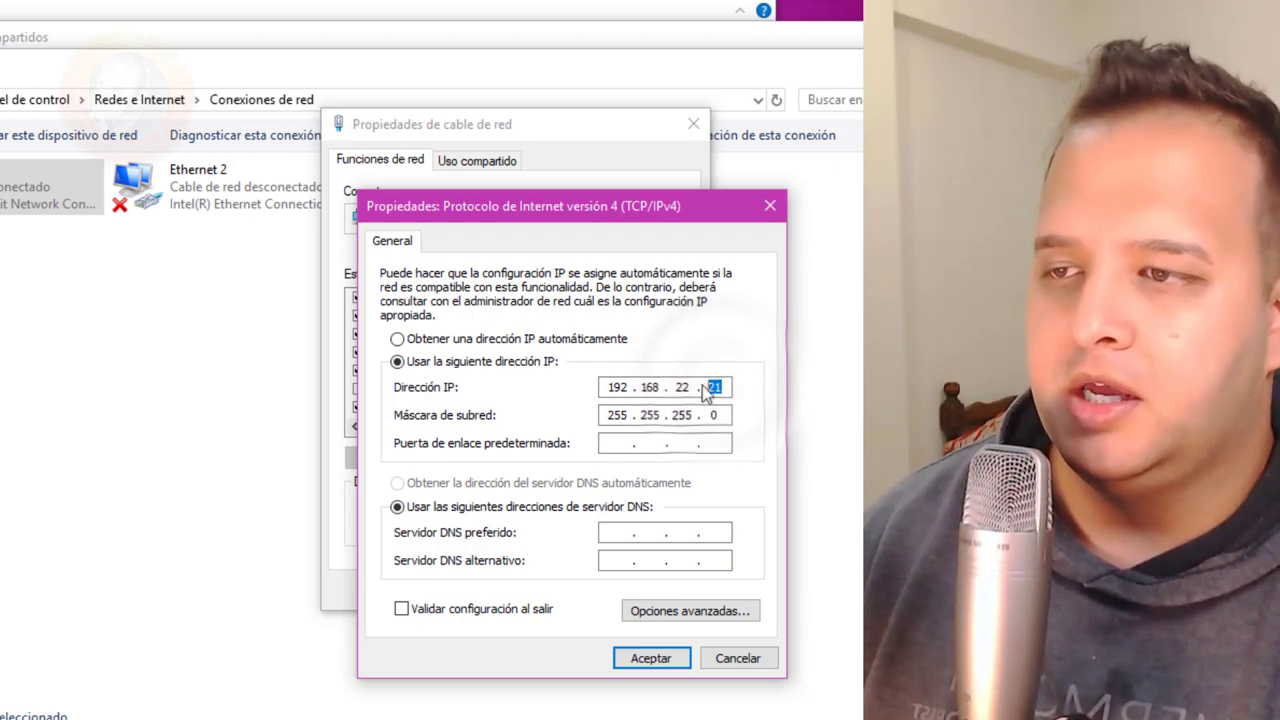
{"action": "key", "text": "Tab"}
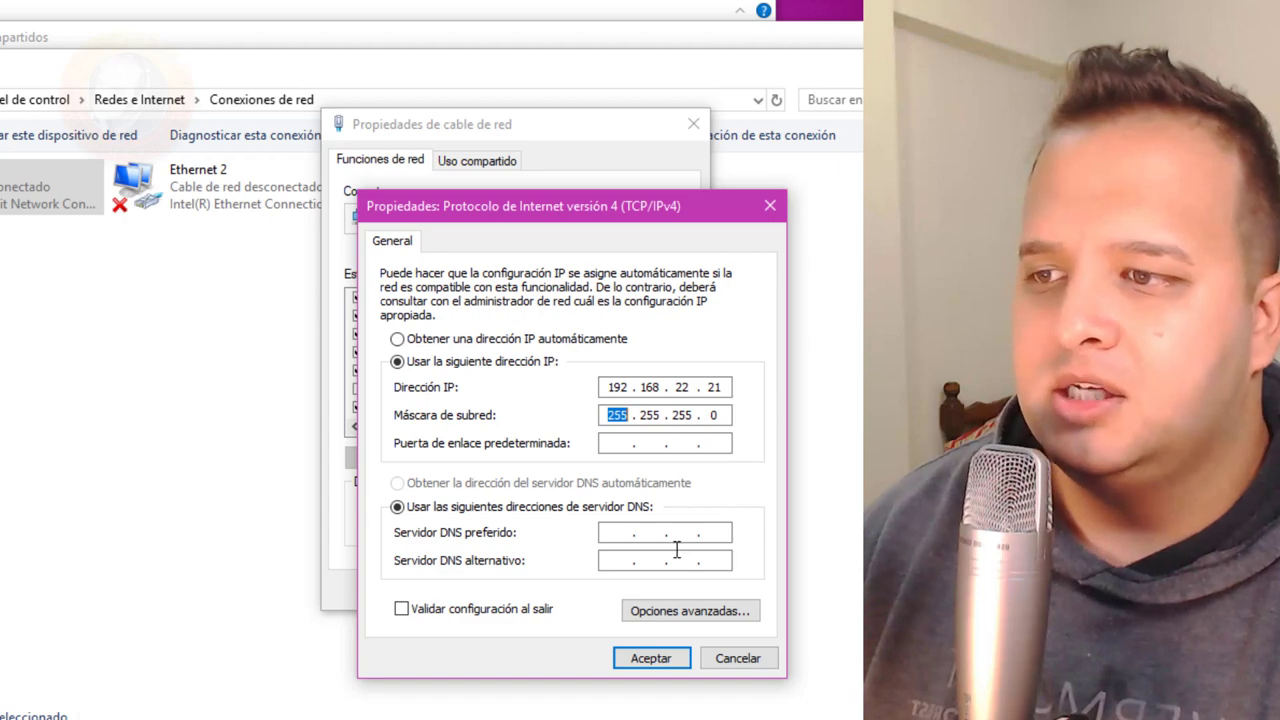
Set both the preferred and the alternate DNS server to 4.4.4.4.
{"action": "left_click", "coordinate": [624, 531]}
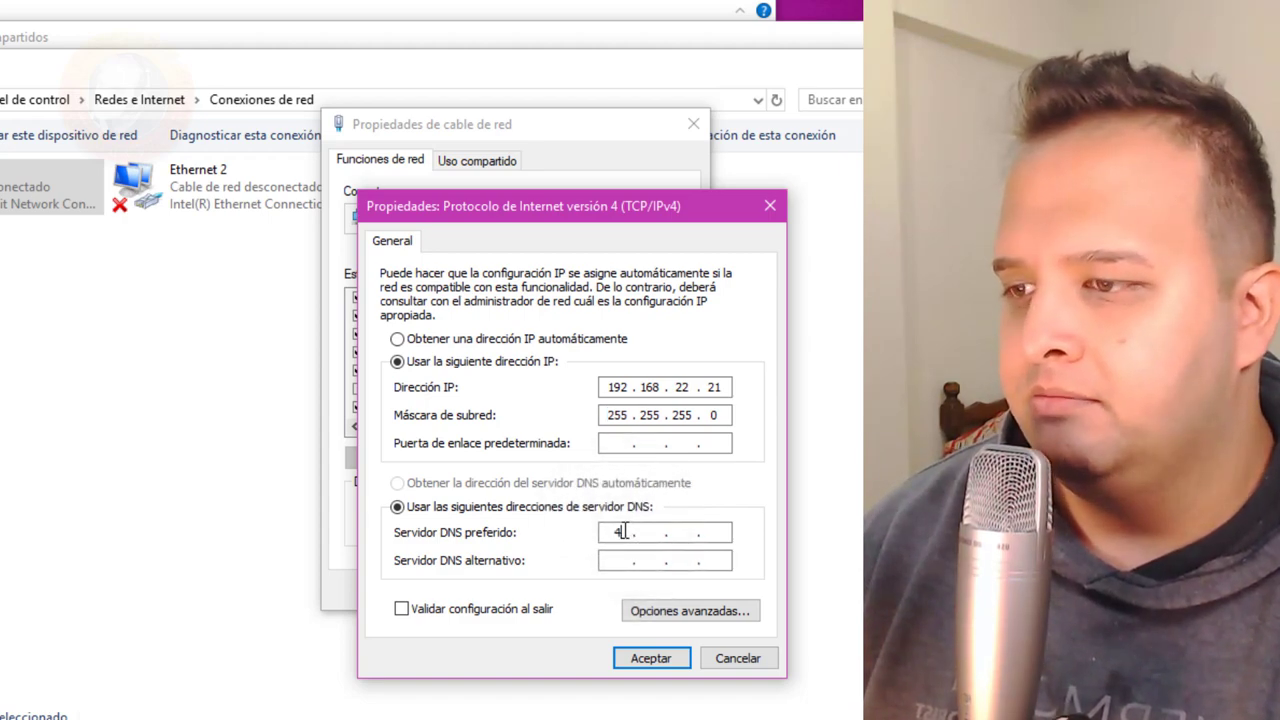
{"action": "type", "text": "84"}
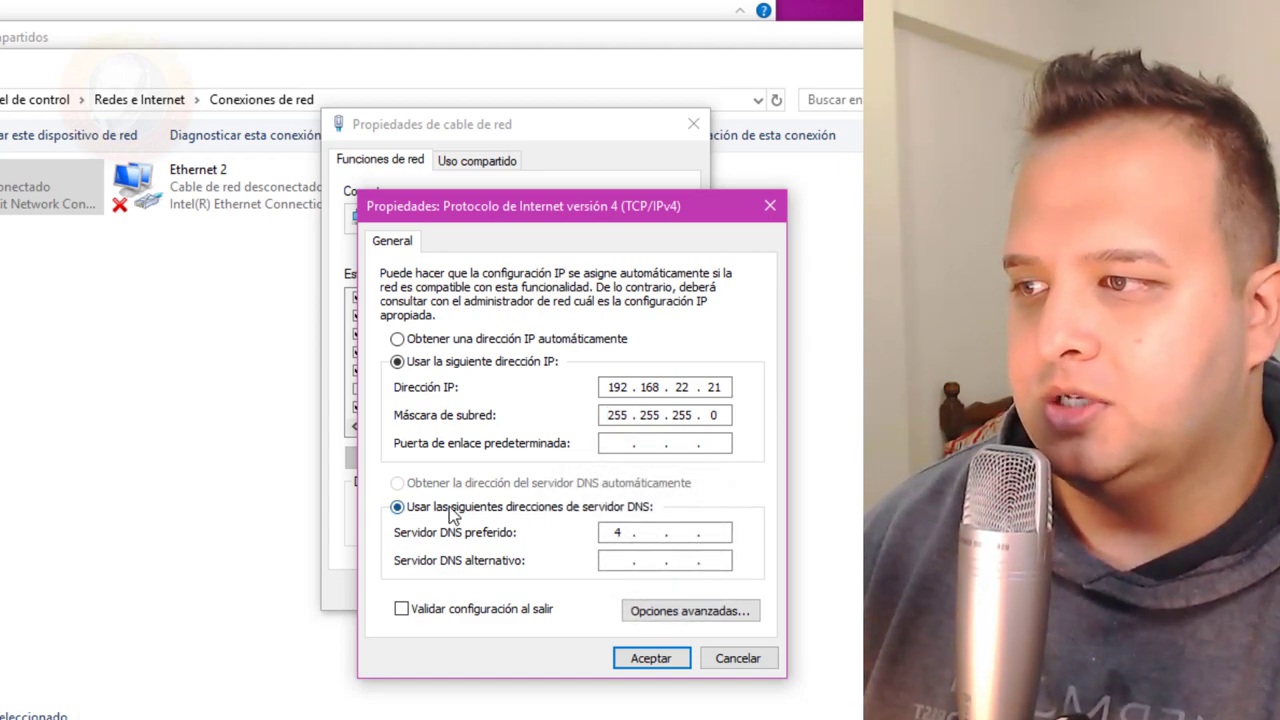
{"action": "type", "text": ".4.4.4"}
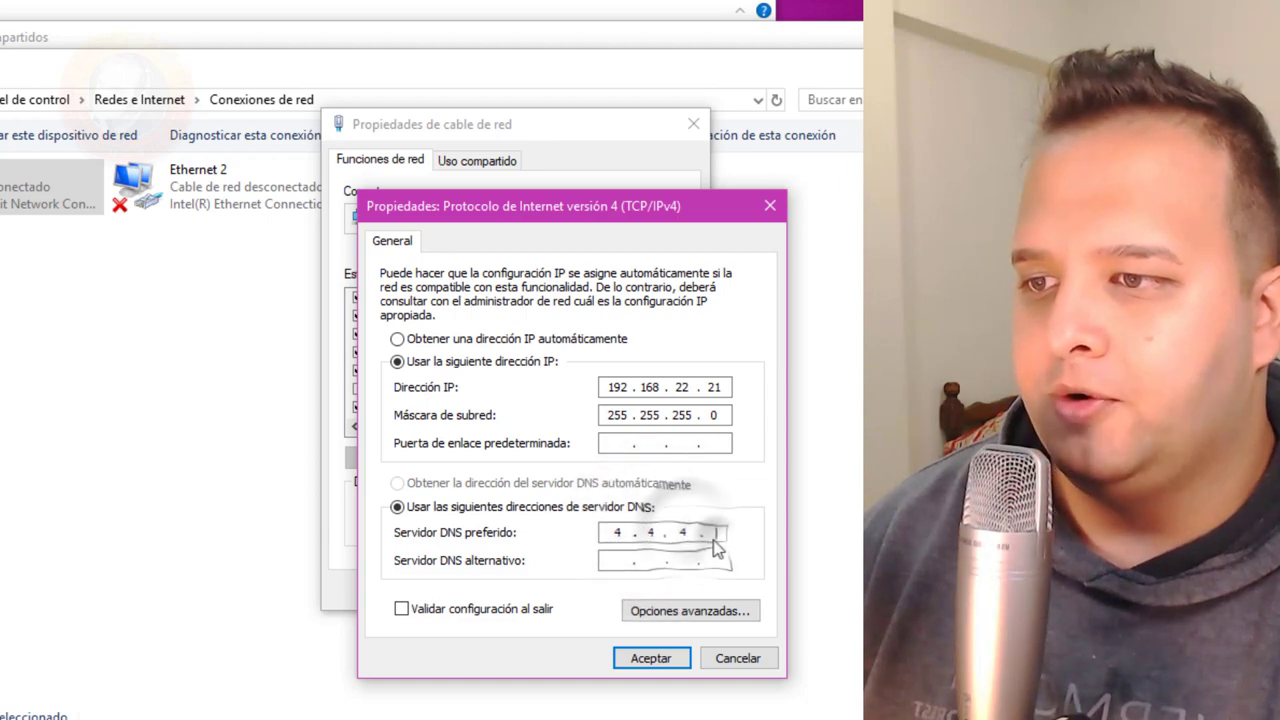
{"action": "left_click", "coordinate": [619, 563]}
{"action": "type", "text": "4.4.4.4"}
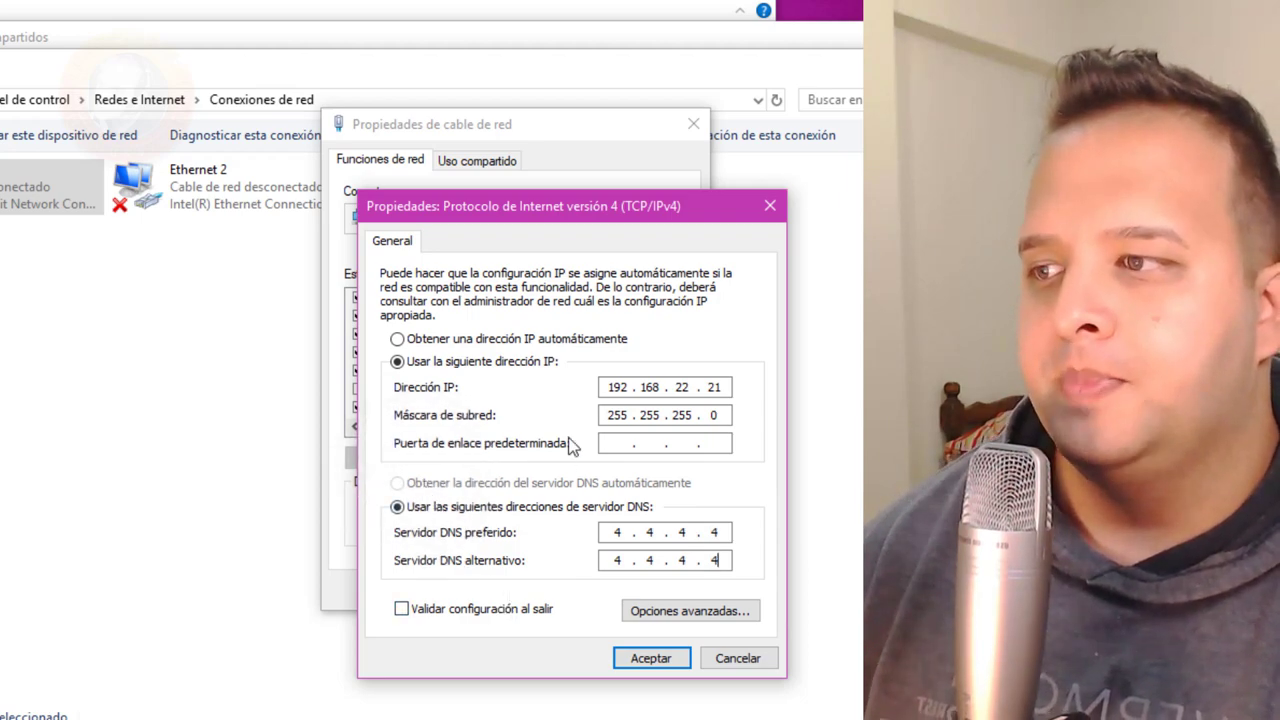
Fill in the first two octets of the default gateway as 192.168.
{"action": "left_click", "coordinate": [653, 442]}
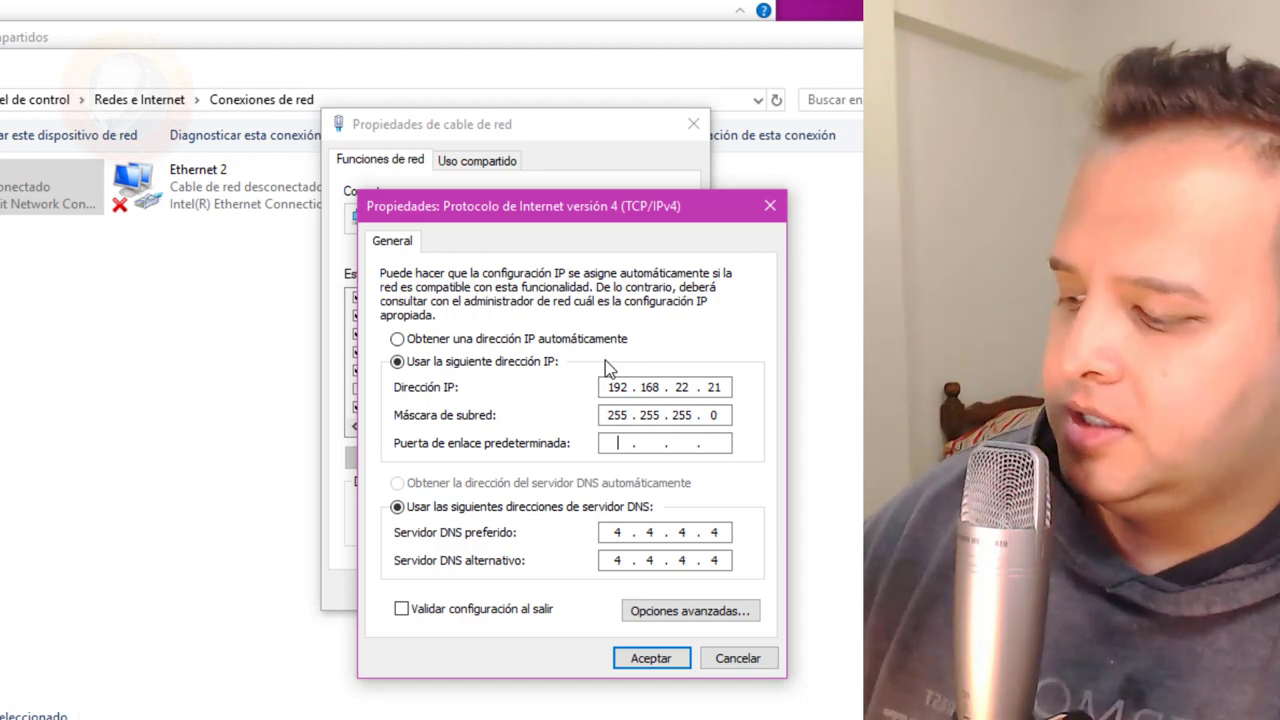
{"action": "type", "text": "192 . . ."}
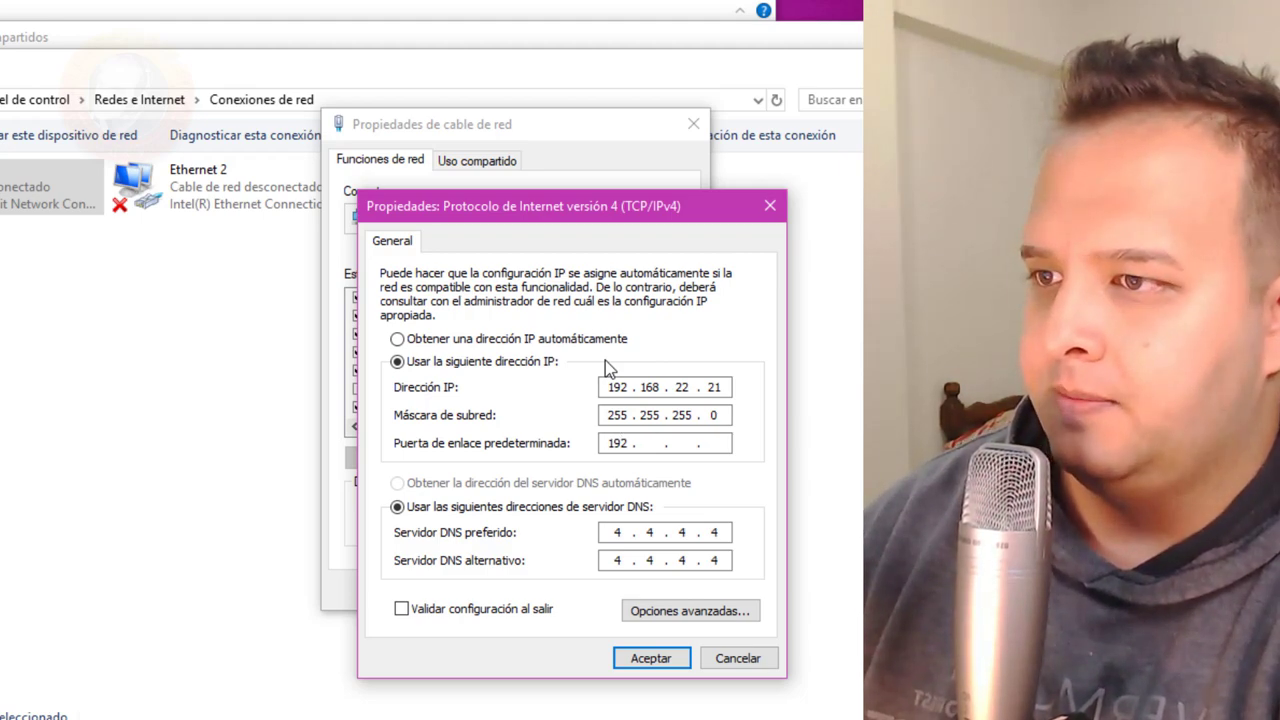
{"action": "type", "text": "168"}
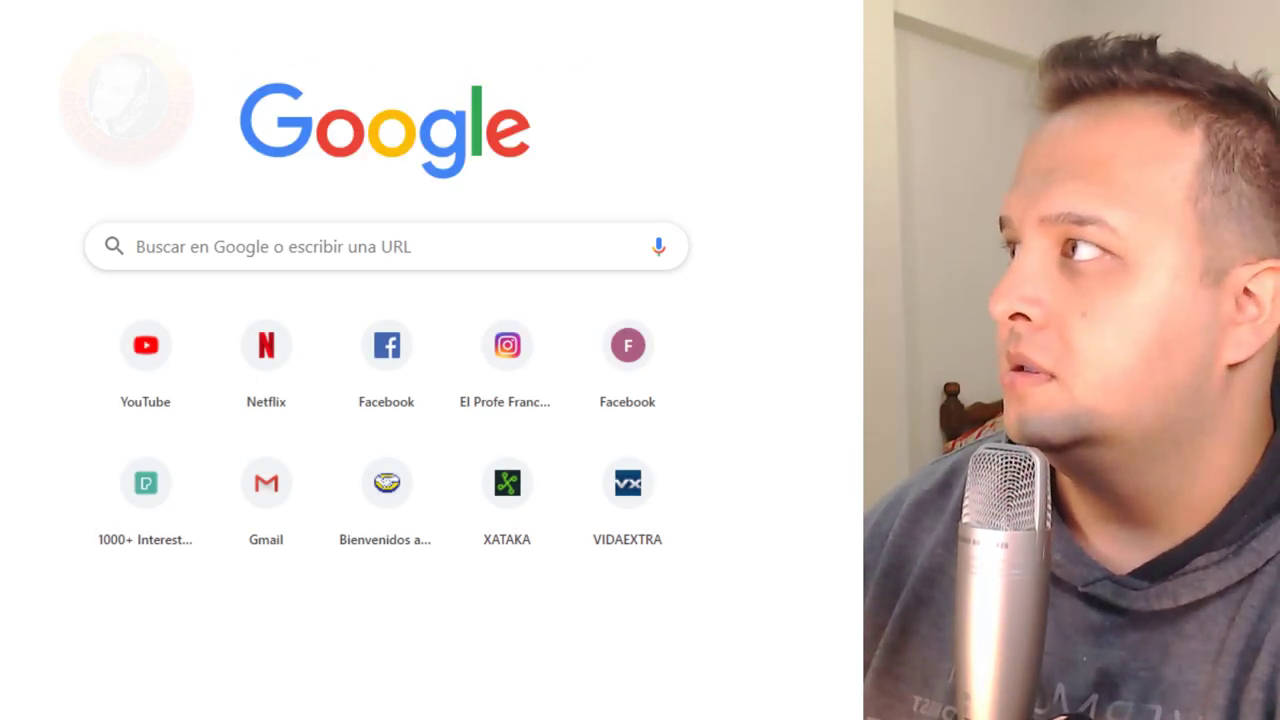
{"action": "key", "text": "ctrl+l"}
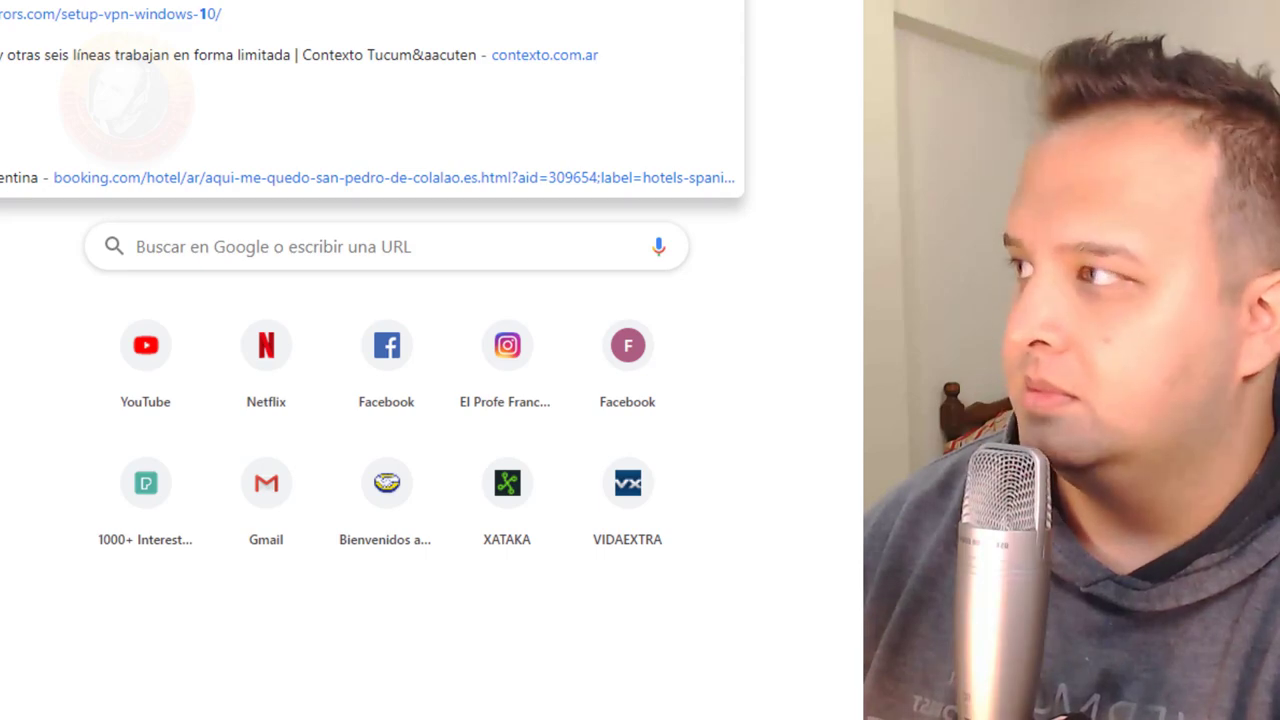
{"action": "key", "text": "Down"}
{"action": "key", "text": "Up"}
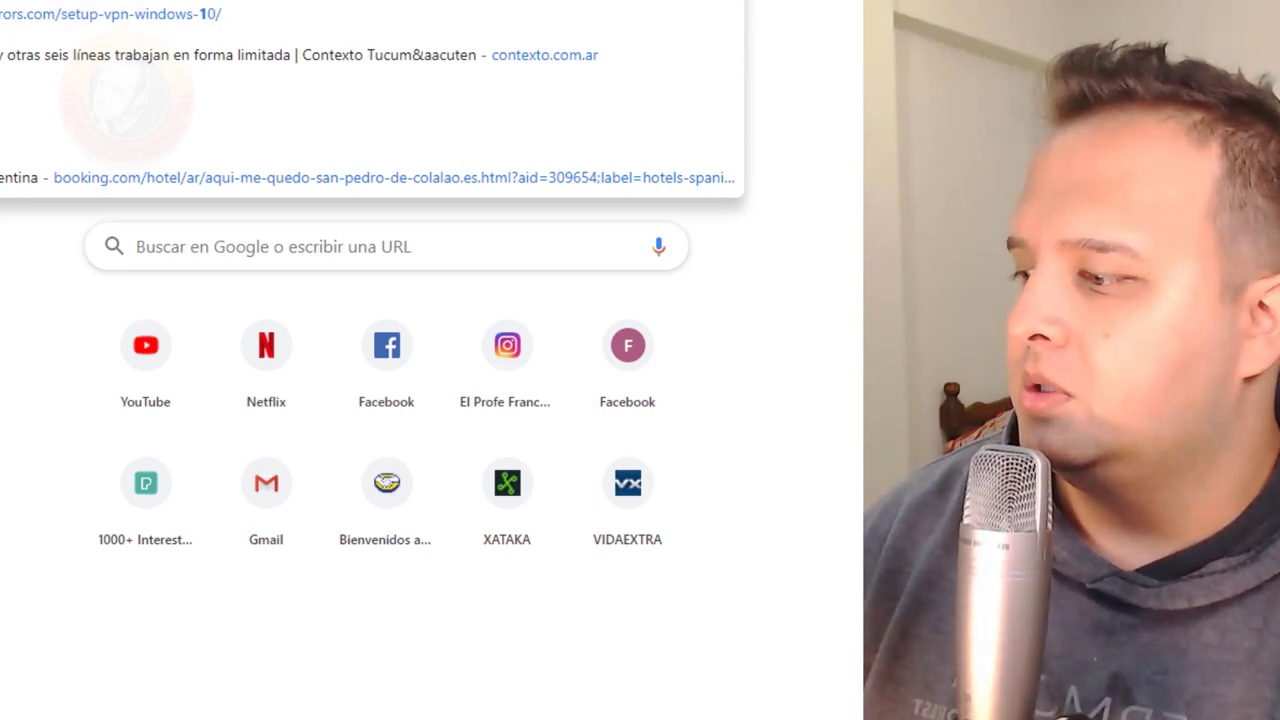
{"action": "key", "text": "Escape"}
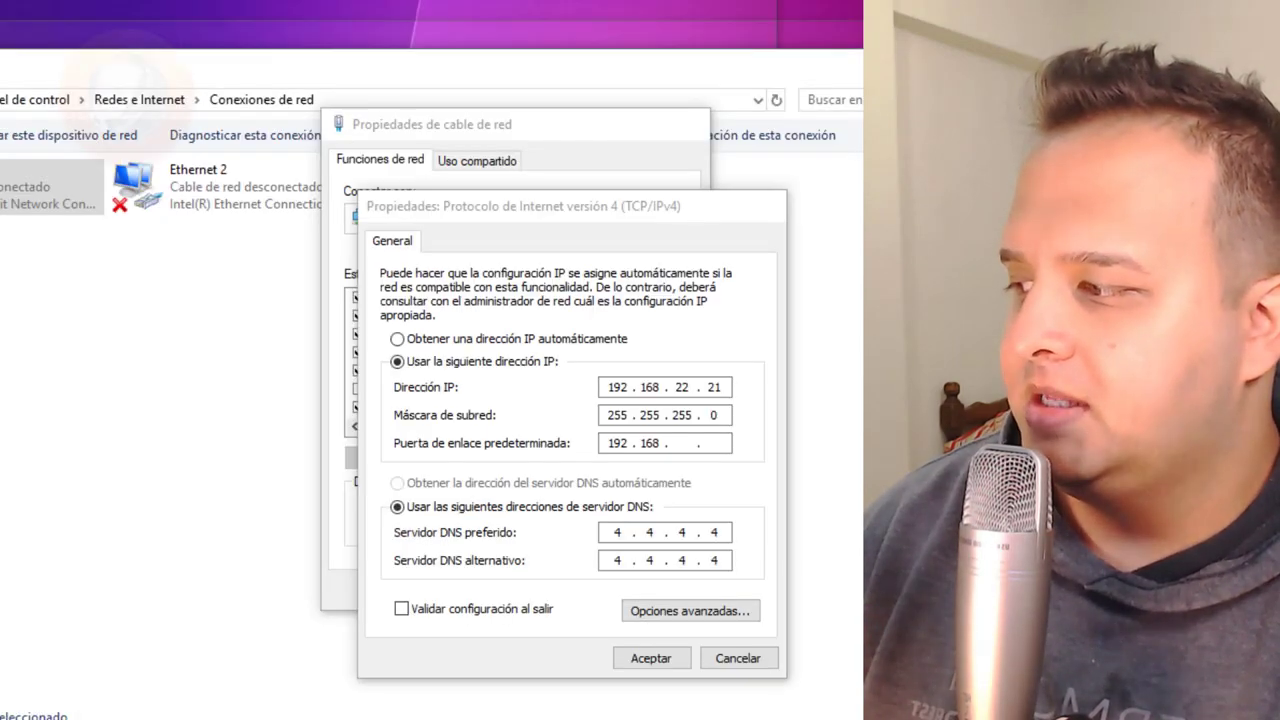
Complete the default gateway as 192.168.1.1 and change the third octet of the IP address to 1.
{"action": "type", "text": "1.1"}
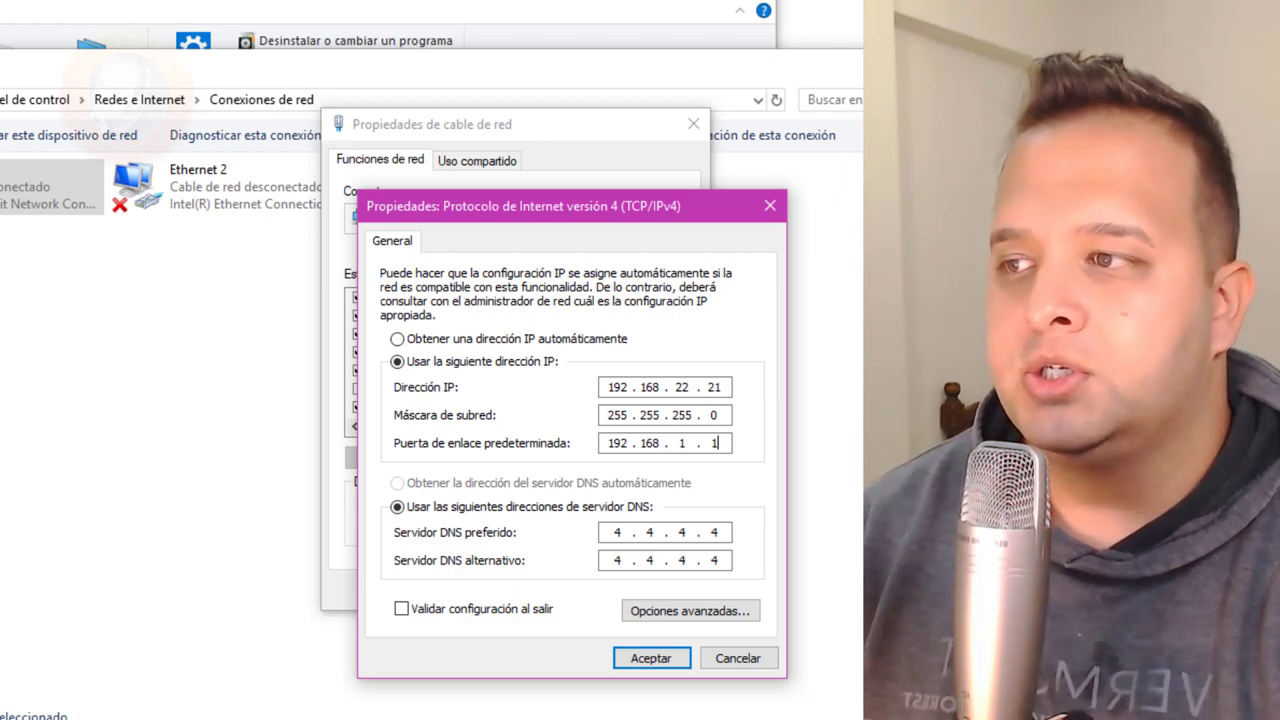
{"action": "double_click", "coordinate": [681, 388]}
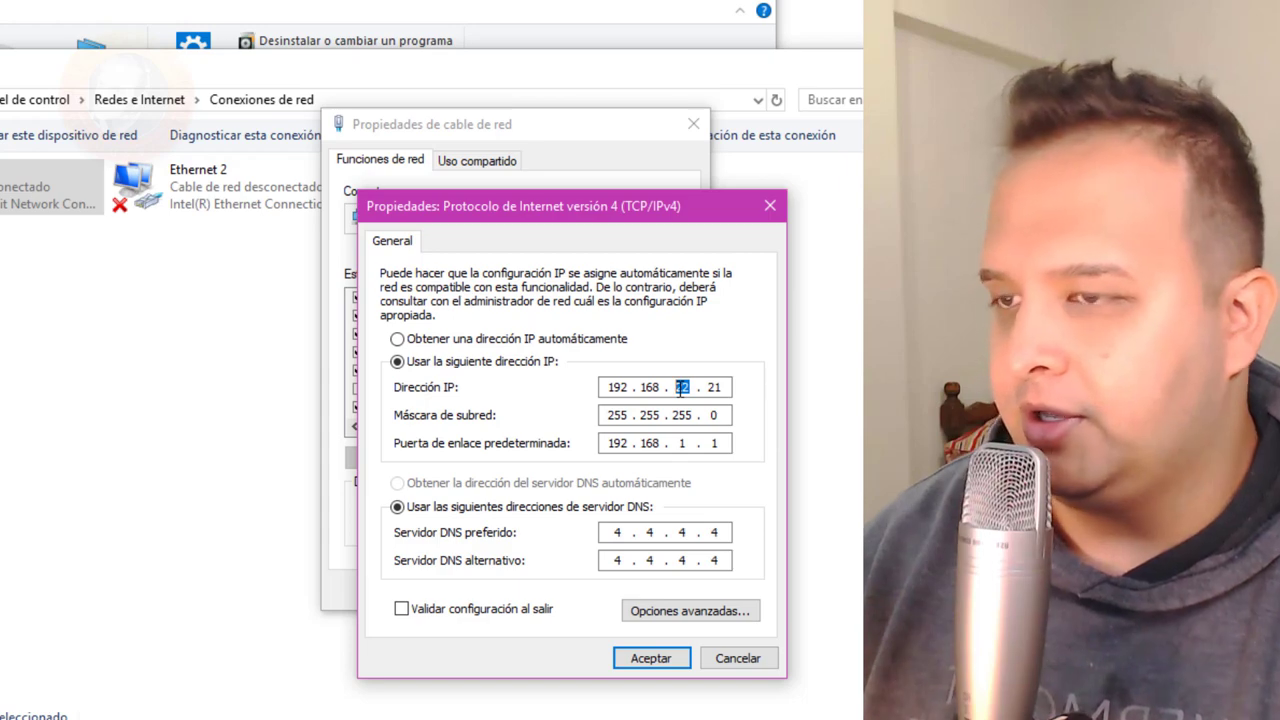
{"action": "type", "text": "1"}
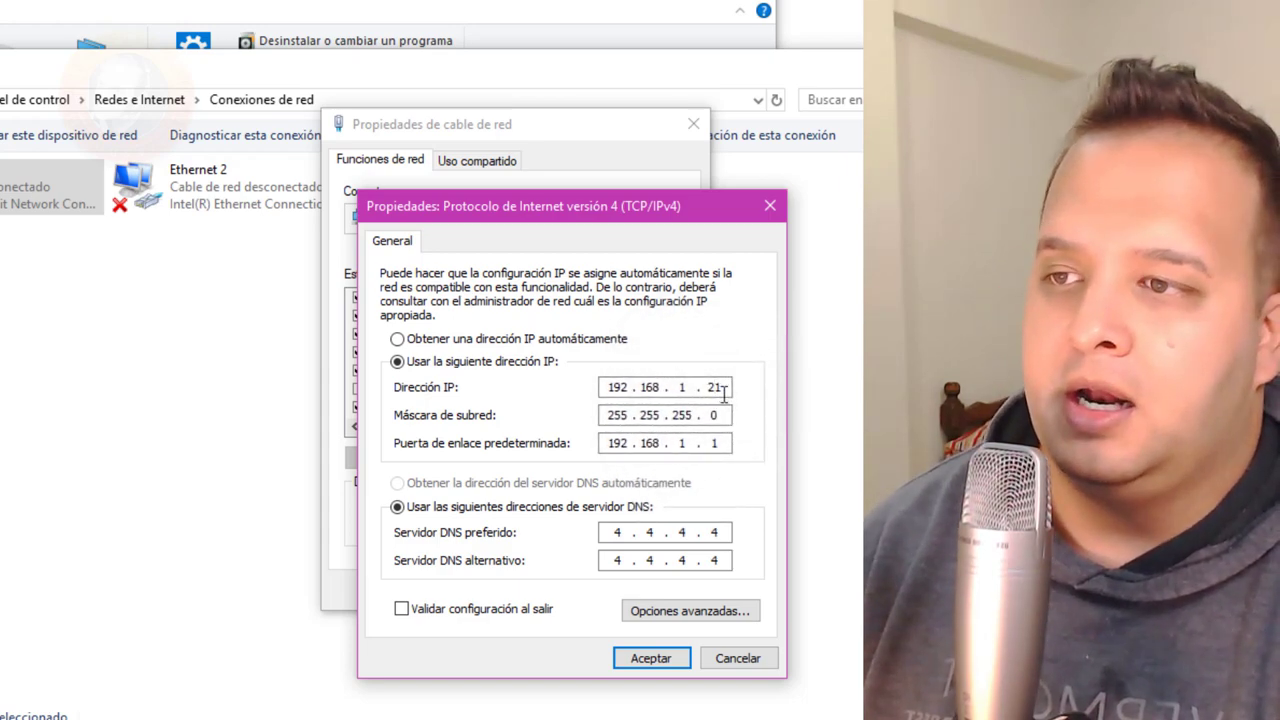
{"action": "double_click", "coordinate": [716, 388]}
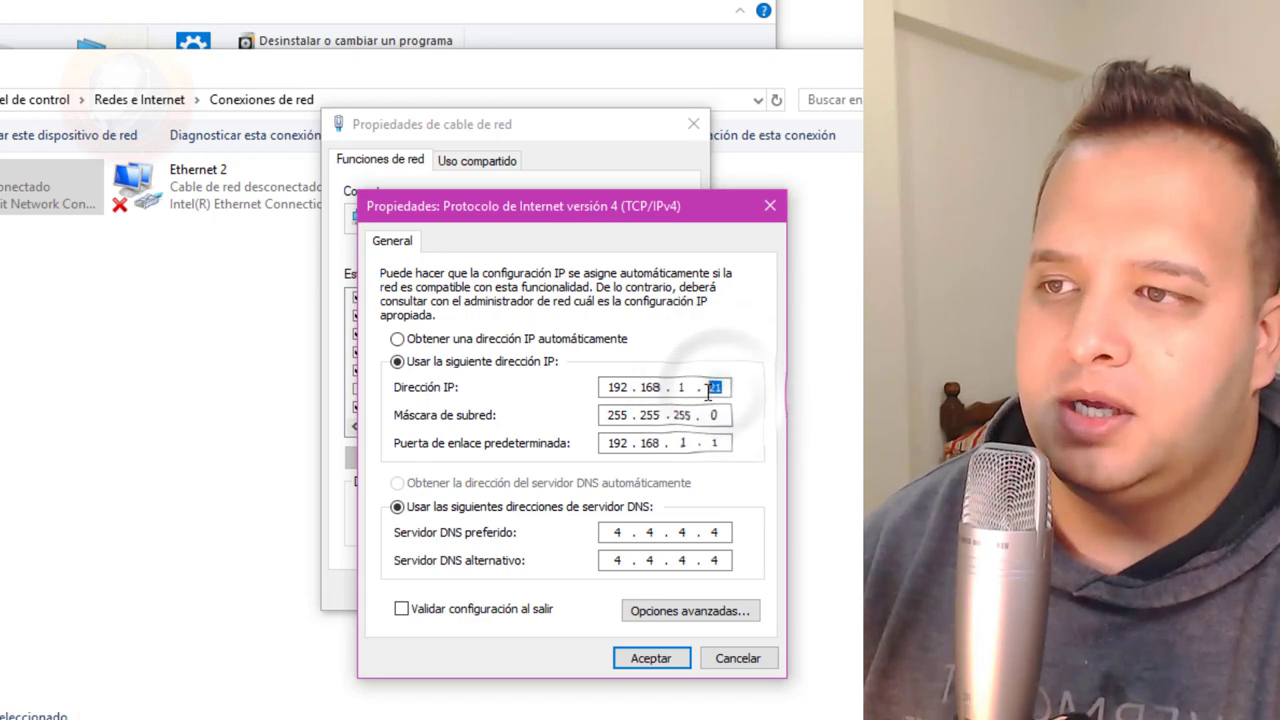